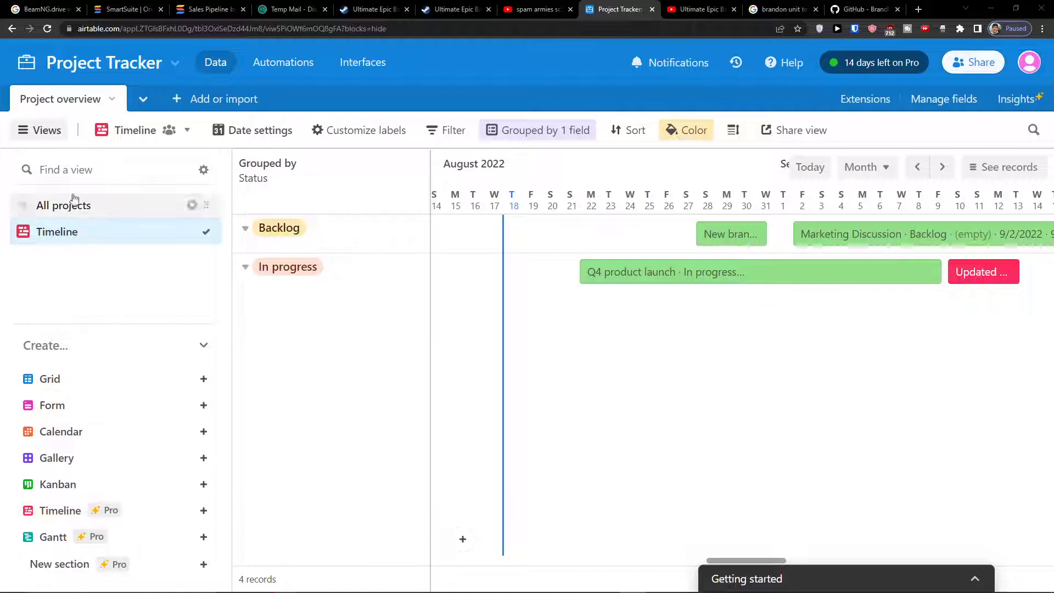
Create a collaborative Gantt view named Gantt from the new-view list.
left_click(47, 134)
left_click(47, 138)
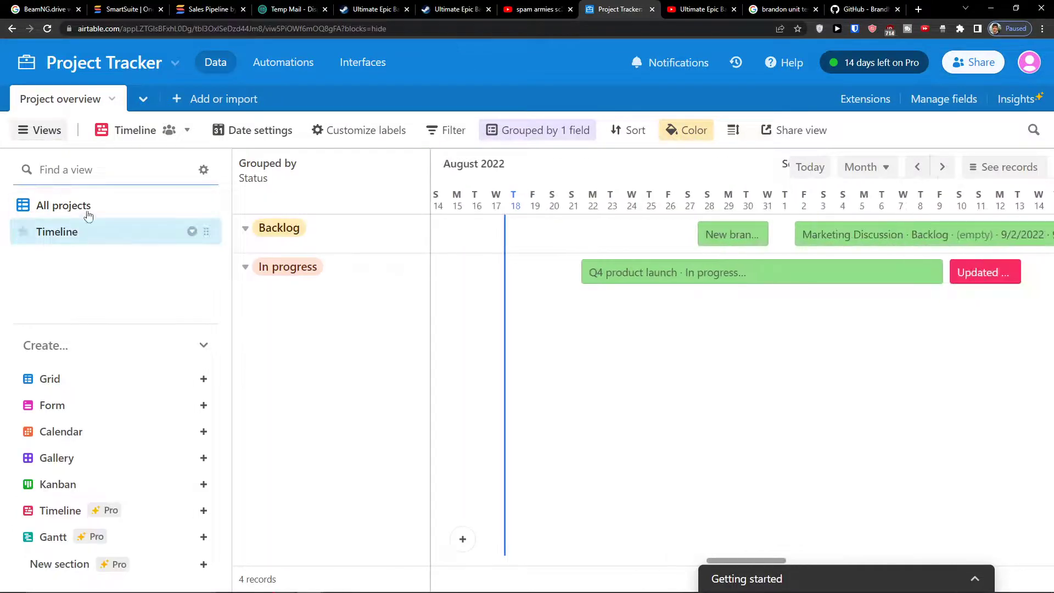
left_click(106, 346)
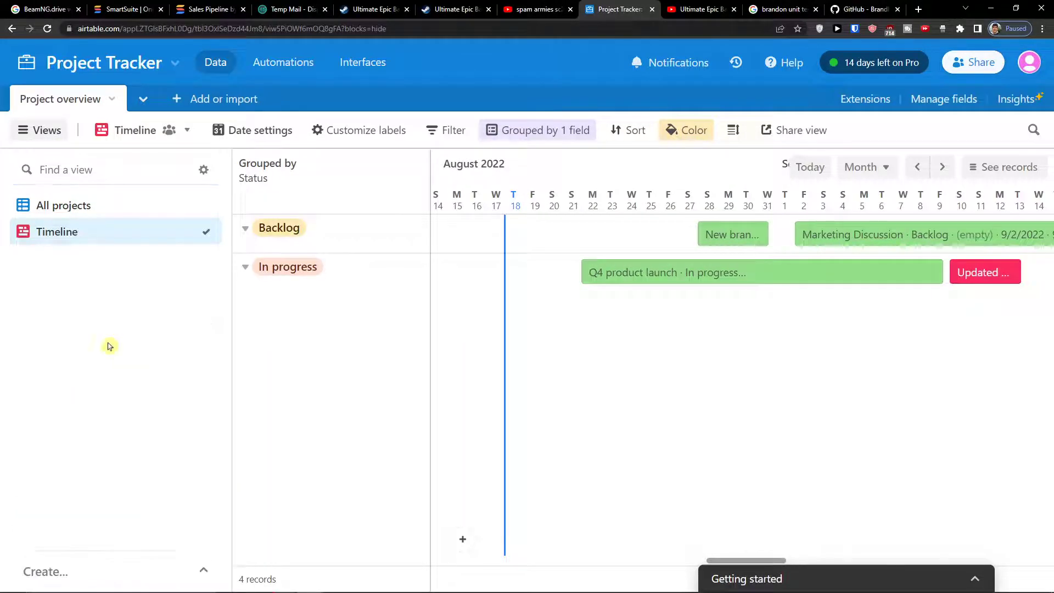
left_click(70, 575)
mouse_move(201, 540)
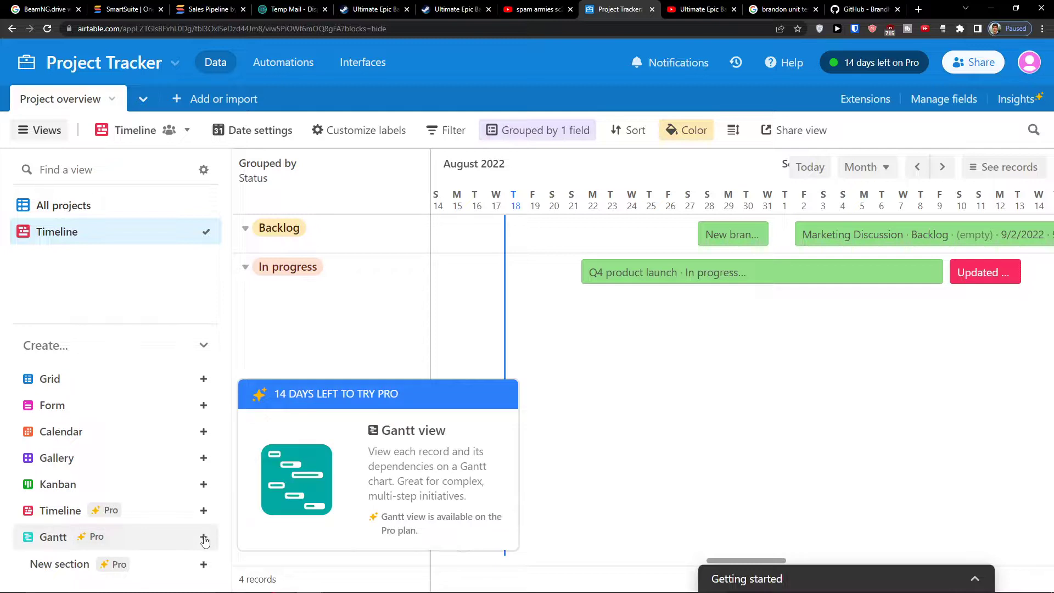
left_click(203, 540)
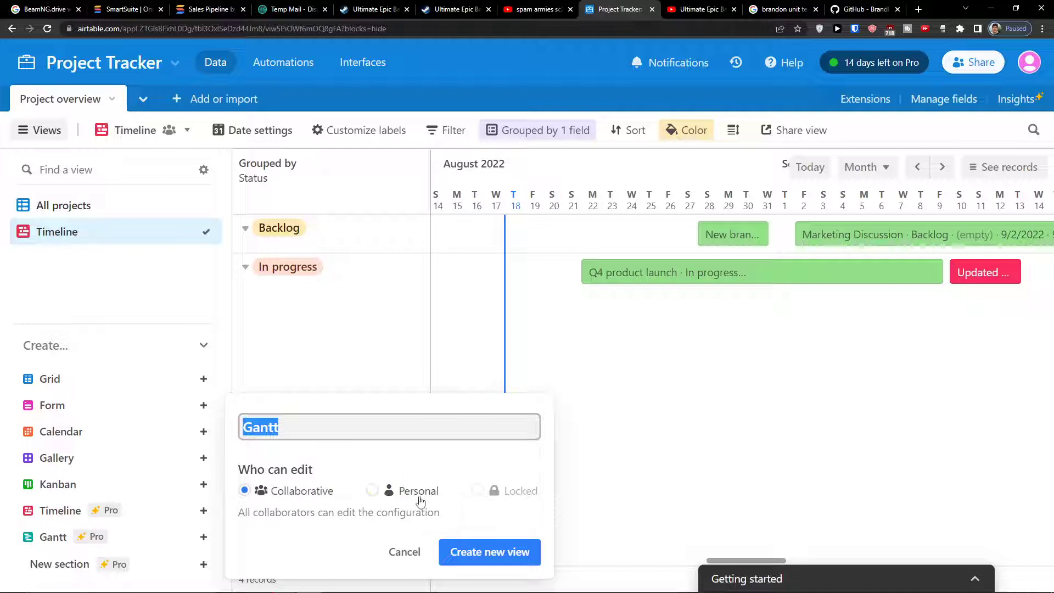
left_click(479, 548)
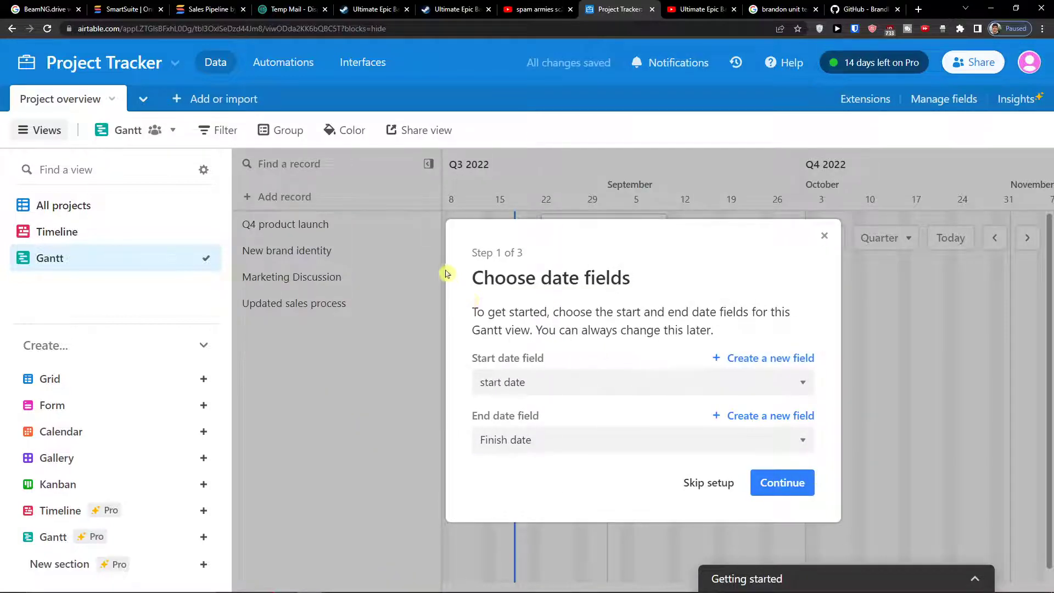
Choose start date and Finish date as the Gantt's start and end fields.
left_click_drag(446, 272, 626, 308)
left_click(497, 305)
left_click(568, 379)
left_click(553, 482)
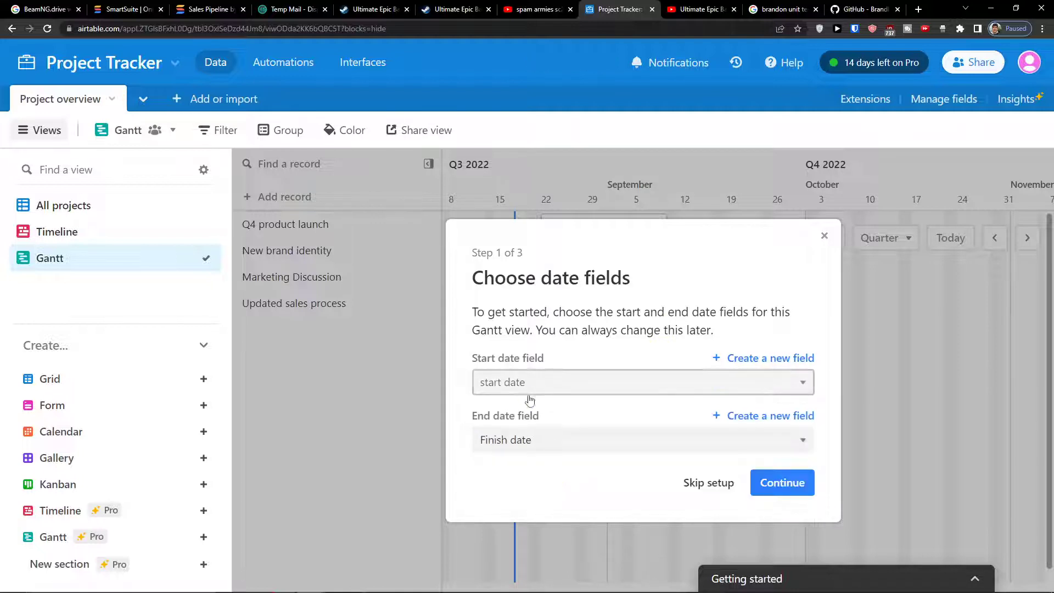
left_click(519, 446)
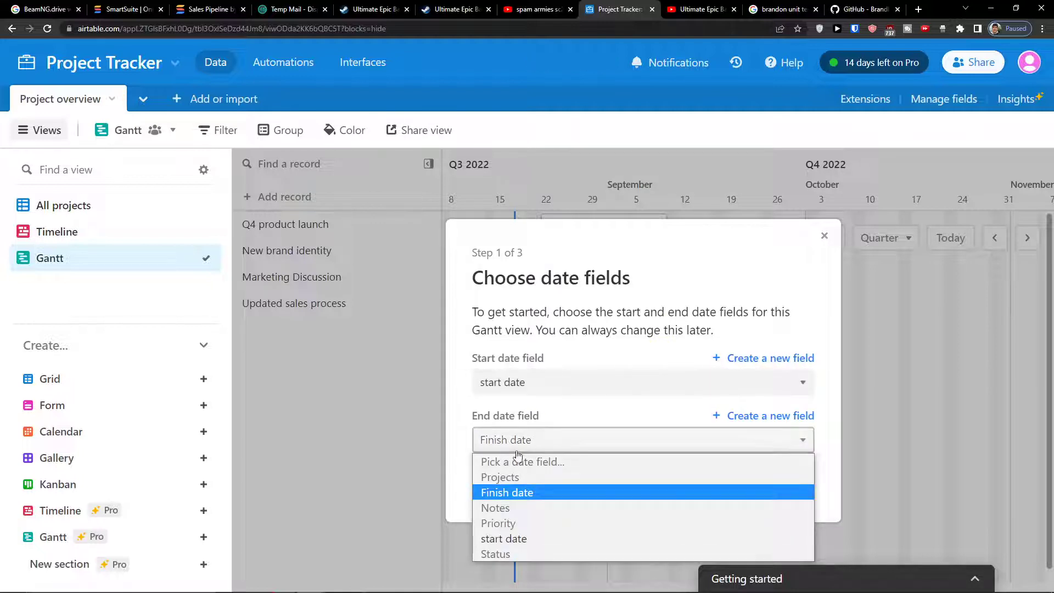
left_click(511, 486)
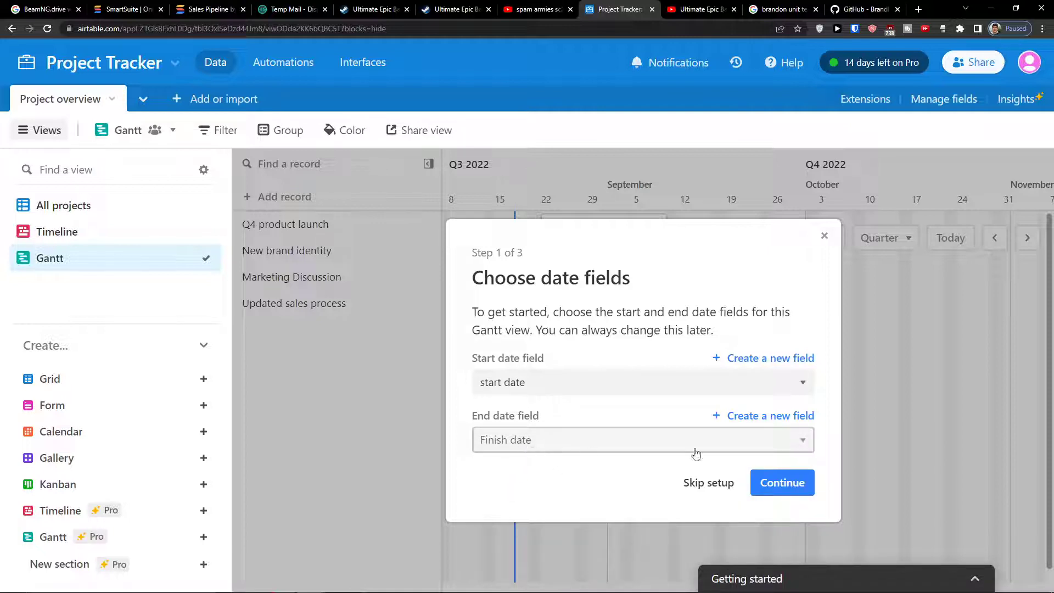
left_click(781, 480)
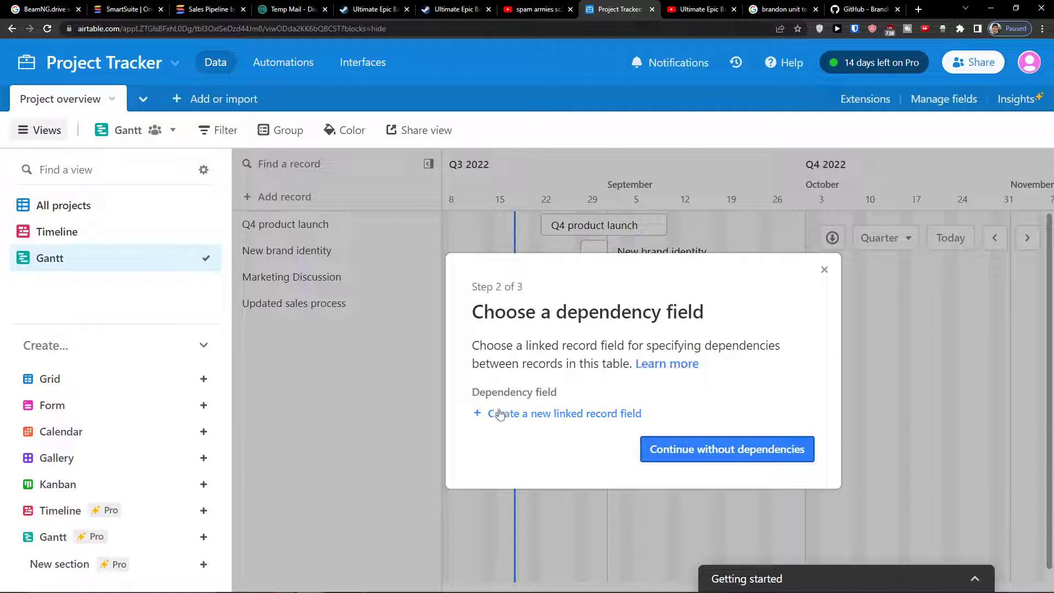
Add a new Dependencies linked field as predecessors, skip milestones, and finish the setup.
left_click_drag(500, 346, 620, 361)
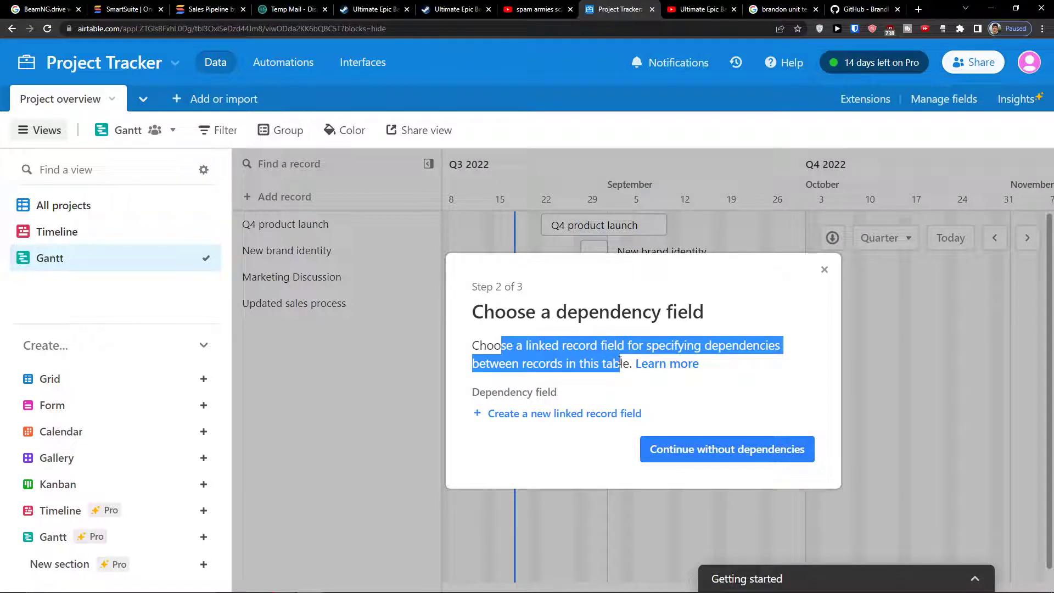
left_click(511, 414)
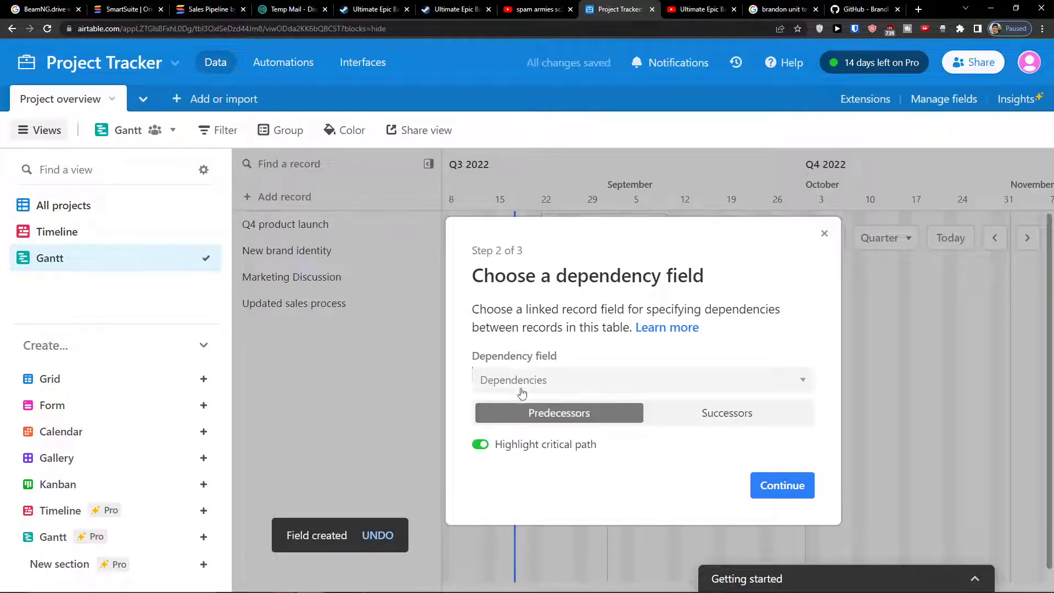
left_click(576, 380)
left_click(576, 381)
left_click(576, 381)
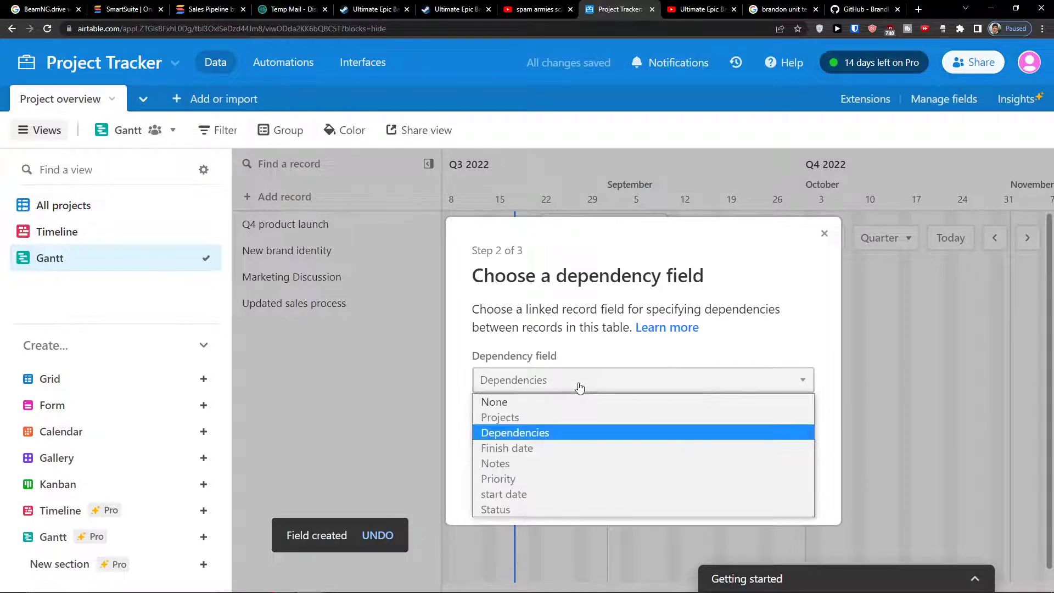
left_click(565, 433)
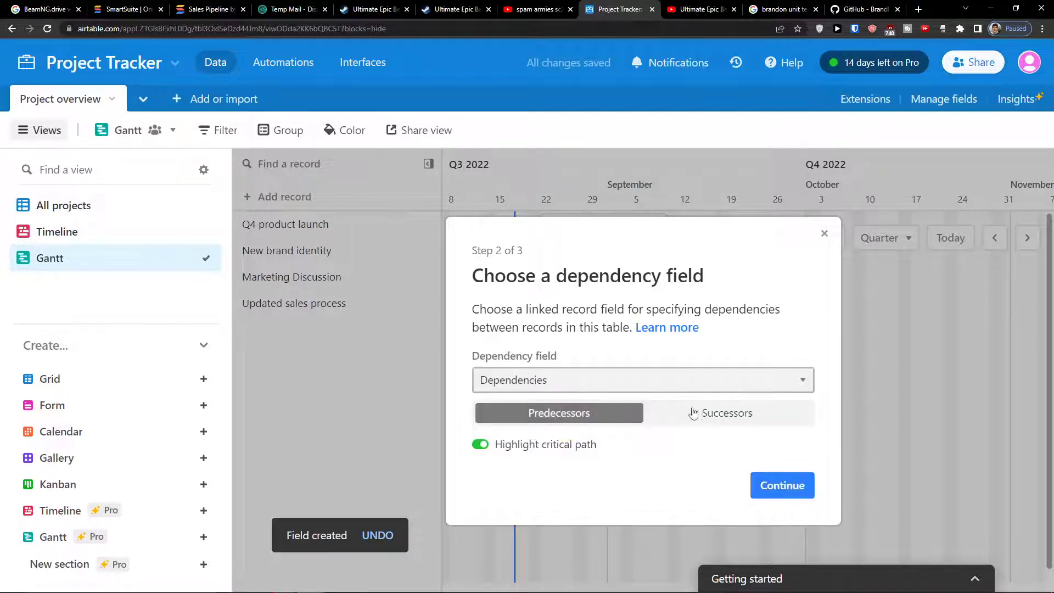
left_click(727, 414)
left_click(622, 414)
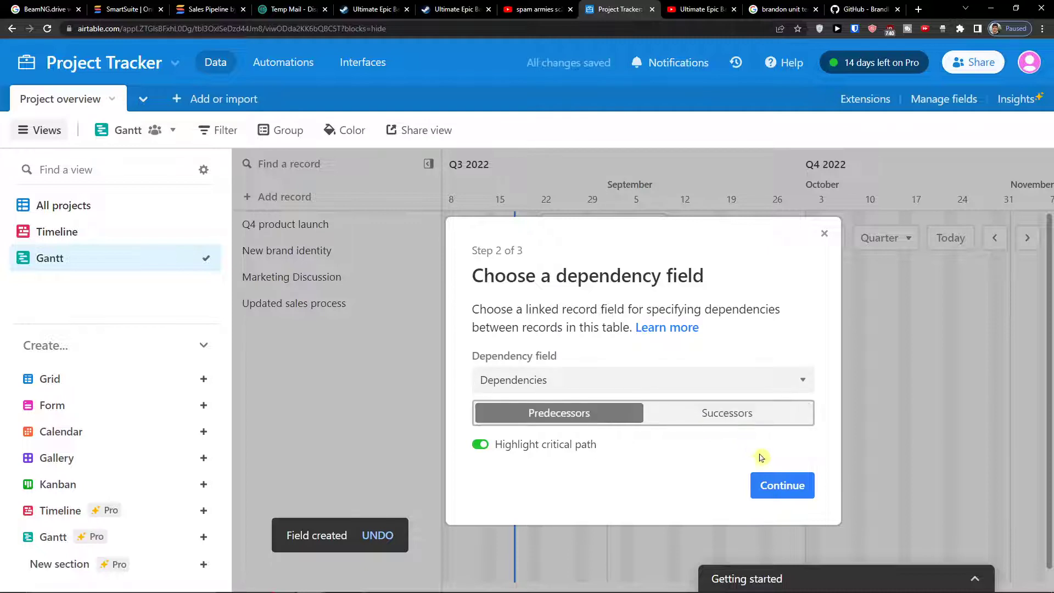
left_click(772, 474)
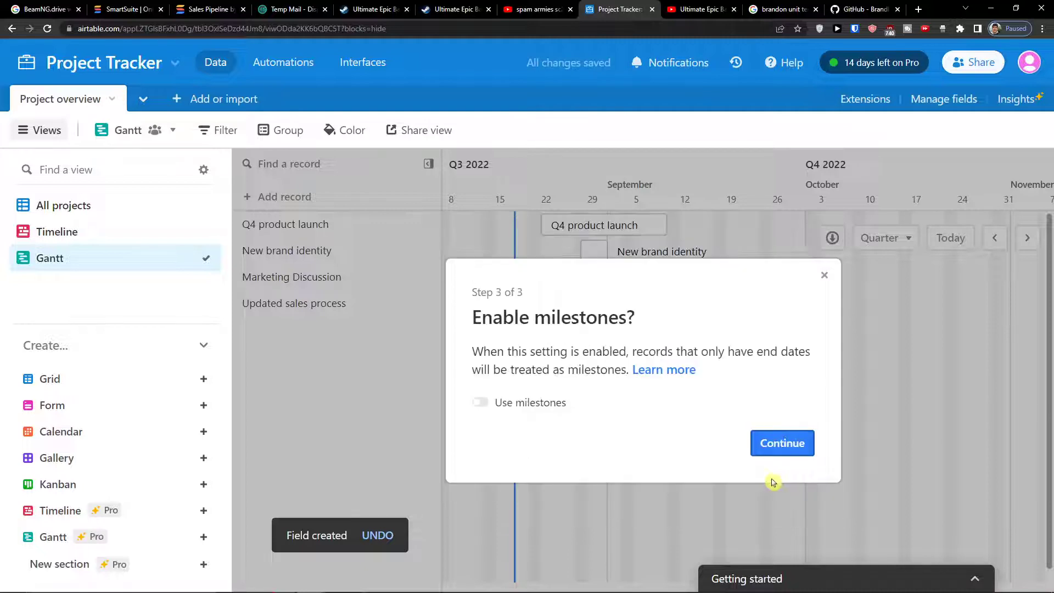
left_click(756, 442)
left_click(790, 424)
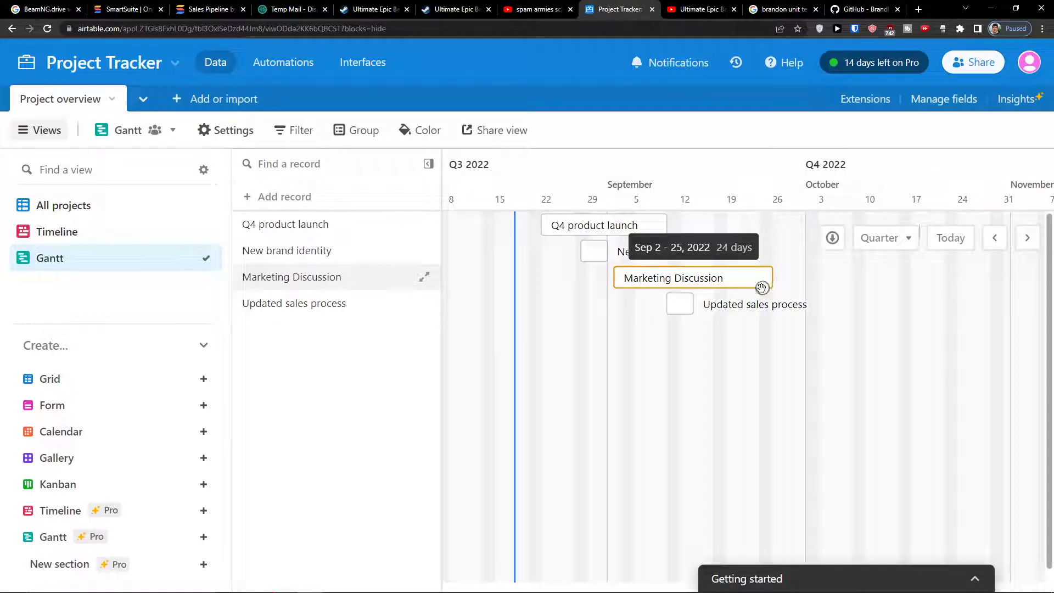
Hide the record list and drag the Q4 product launch bar a few days later.
mouse_move(756, 289)
left_mouse_down()
mouse_move(806, 298)
mouse_move(752, 282)
left_mouse_up()
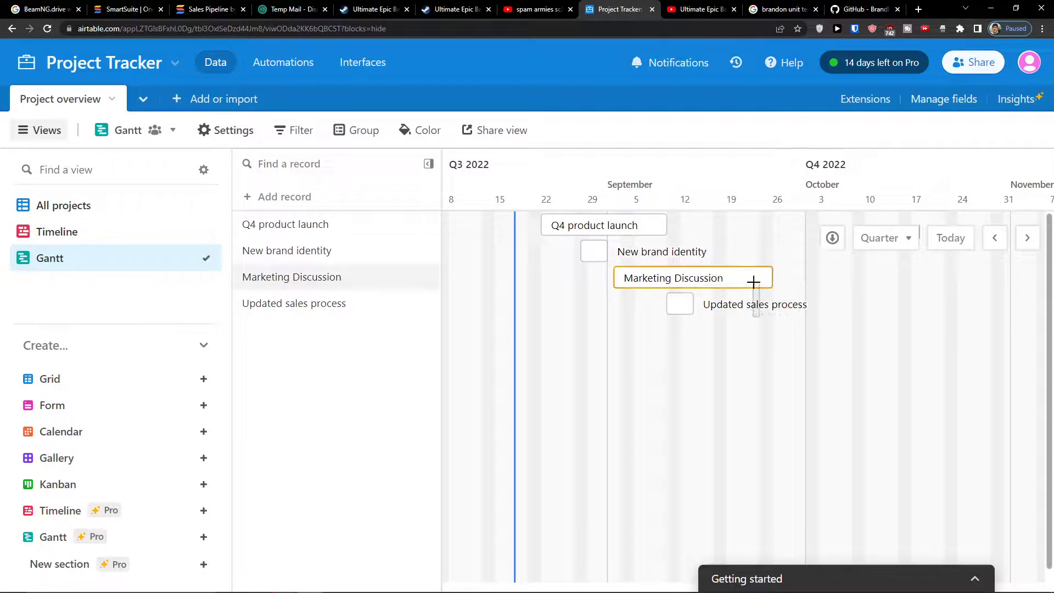
left_click(738, 276)
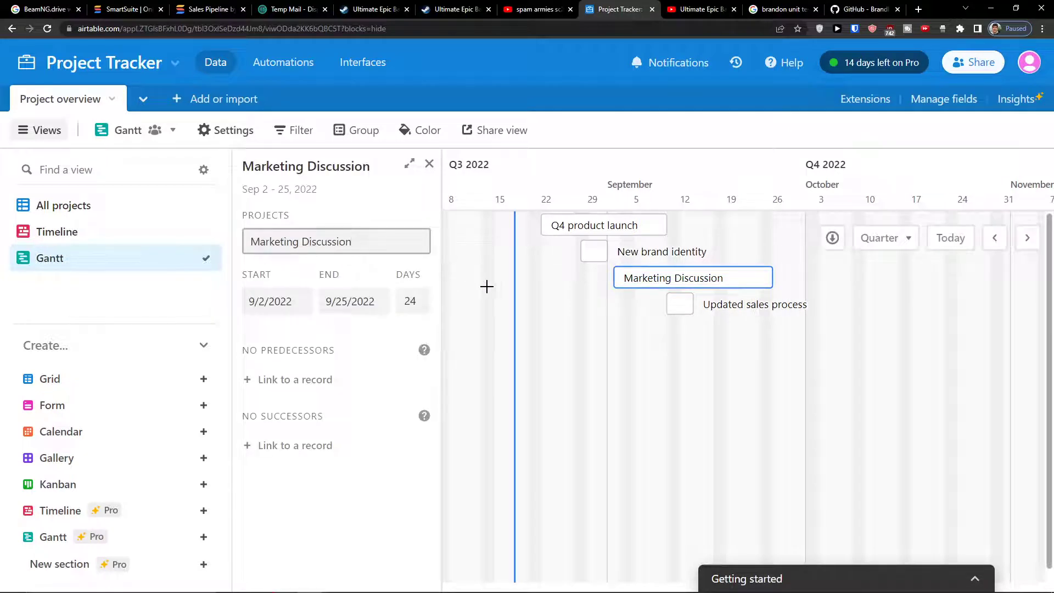
key("Escape")
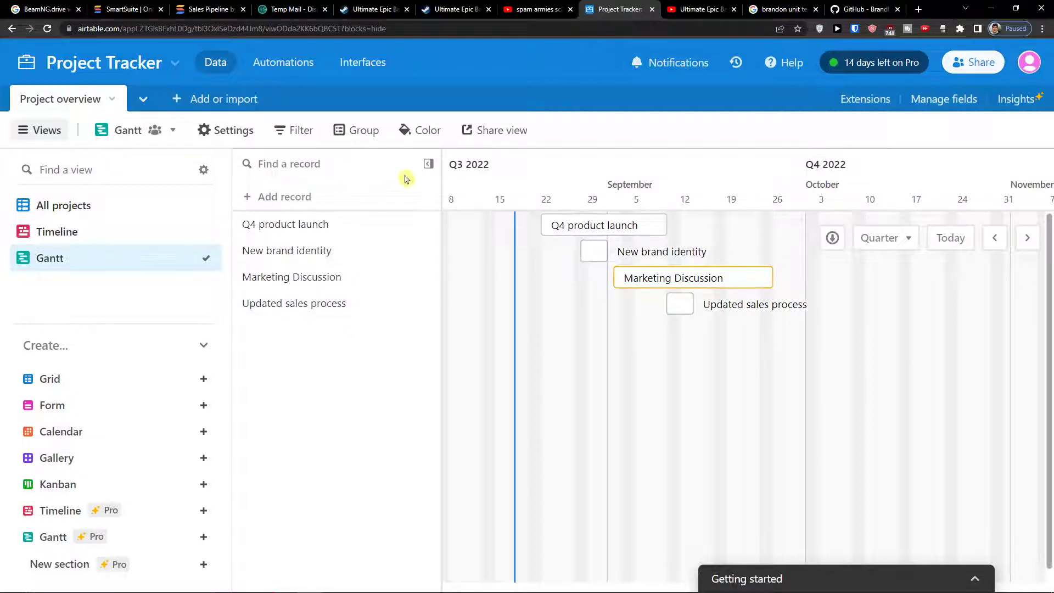
left_click(428, 164)
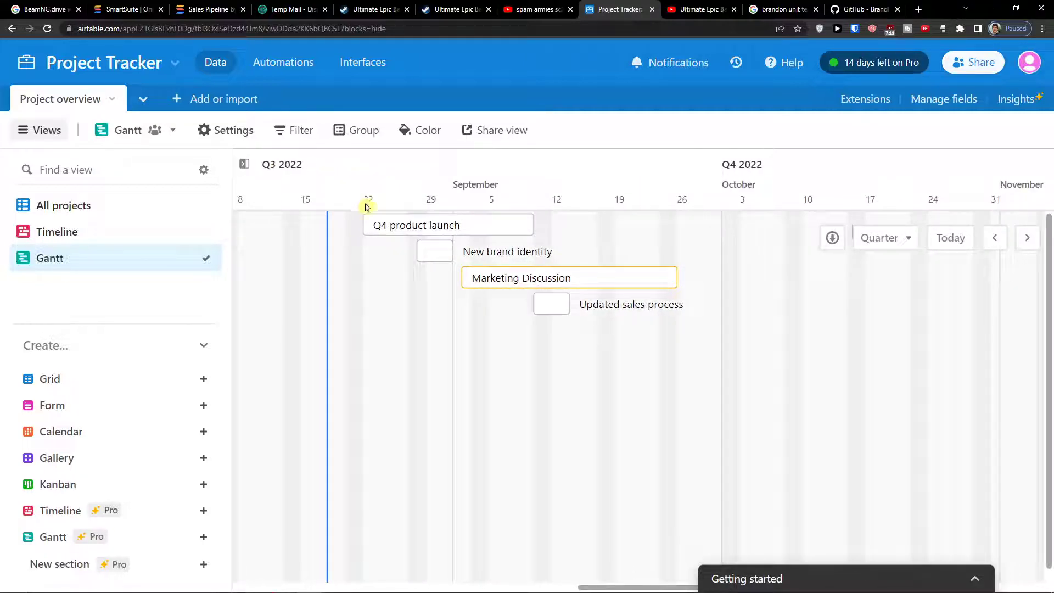
left_click_drag(378, 225, 577, 252)
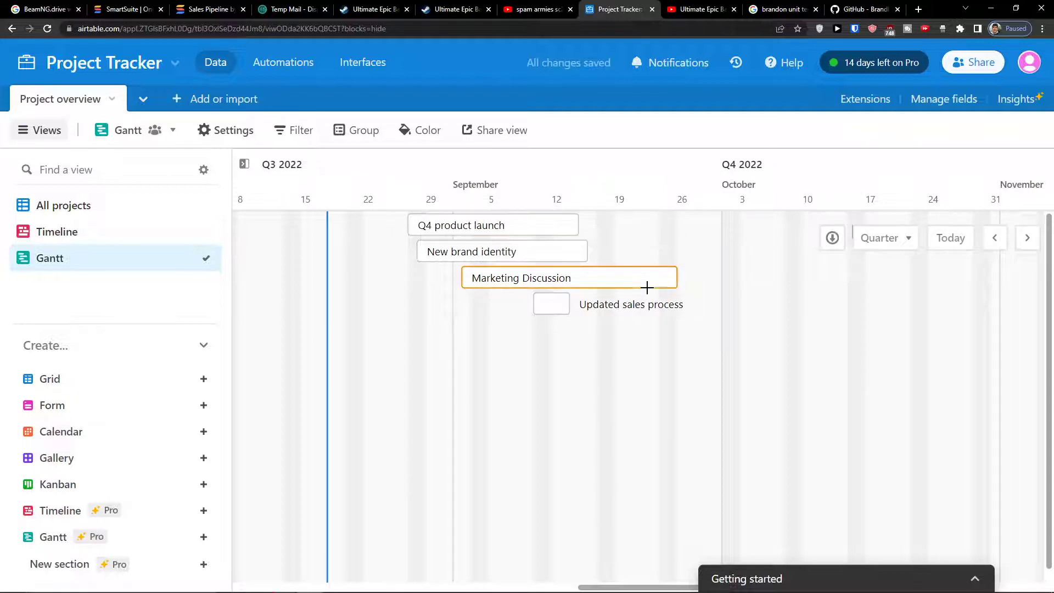
Draw a new record spanning Sep 26 – Oct 10, 2022 and name it 'Youtube video'.
left_click(631, 280)
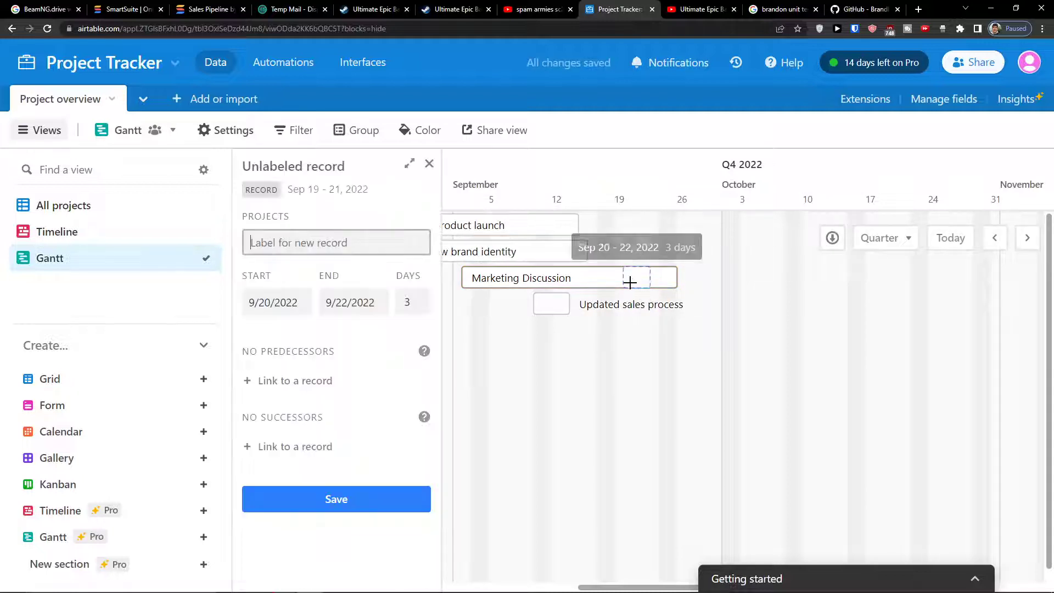
left_click(428, 164)
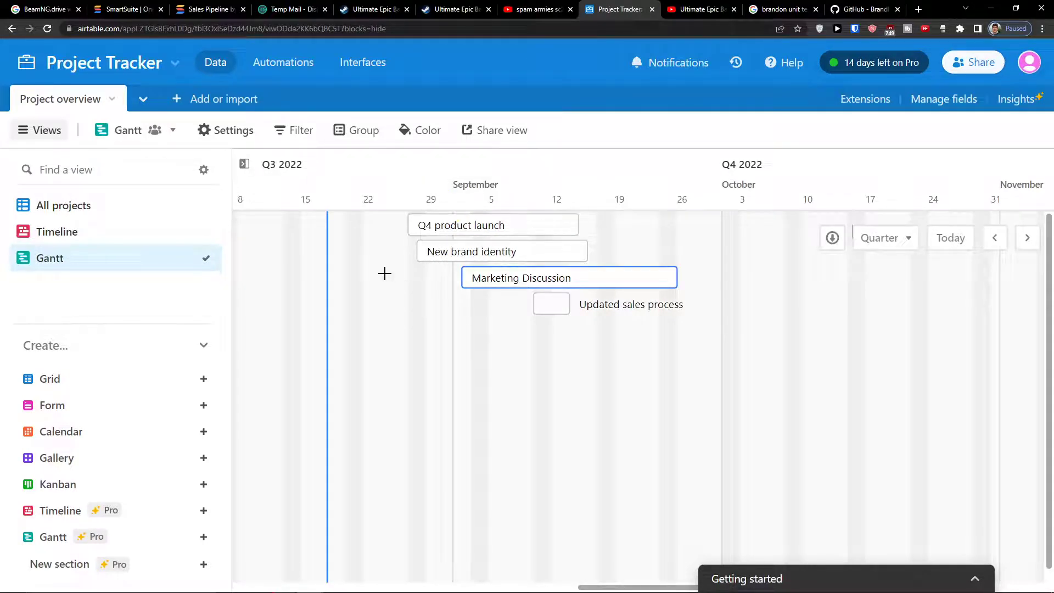
left_click_drag(384, 276, 435, 282)
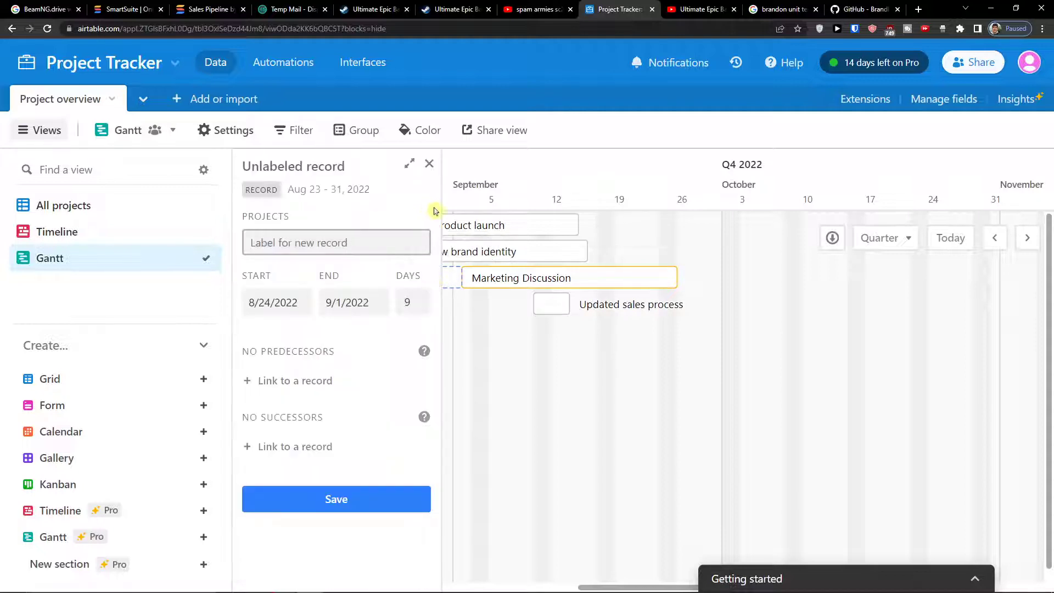
left_click_drag(680, 245, 802, 252)
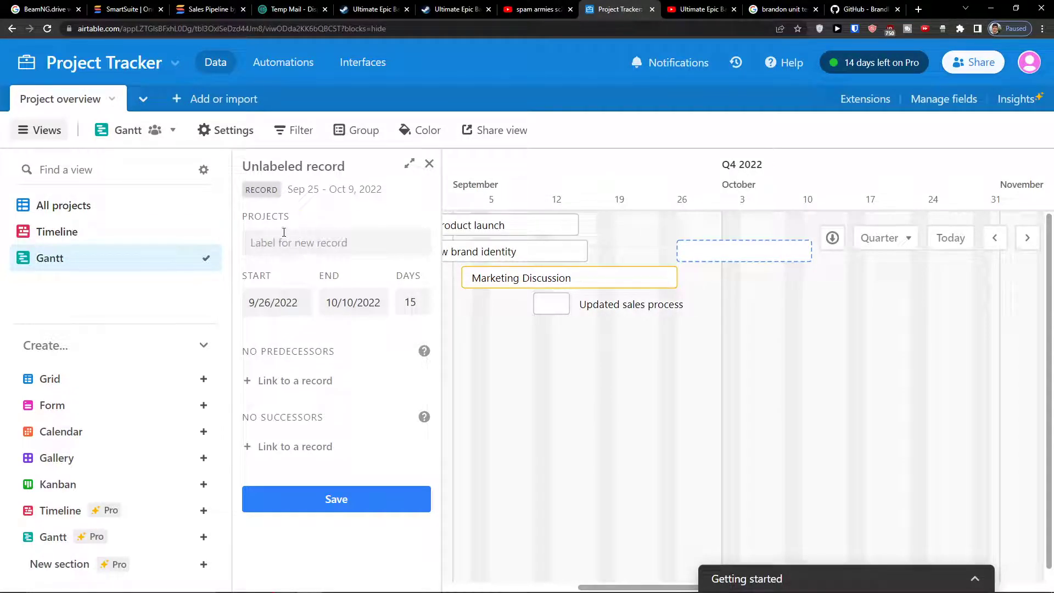
left_click(295, 242)
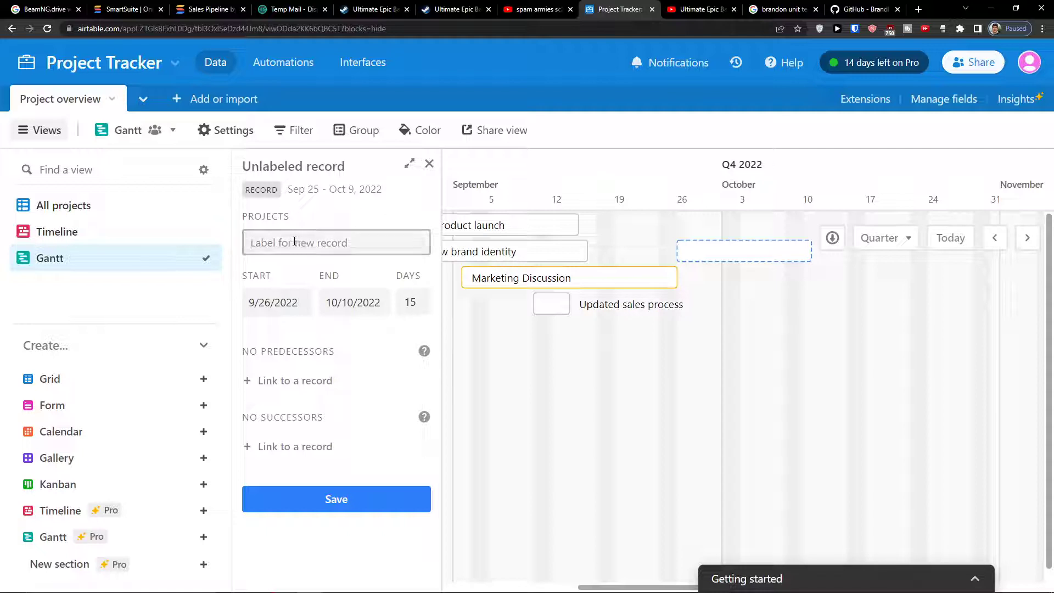
type("&")
key("BackSpace")
type("Yo")
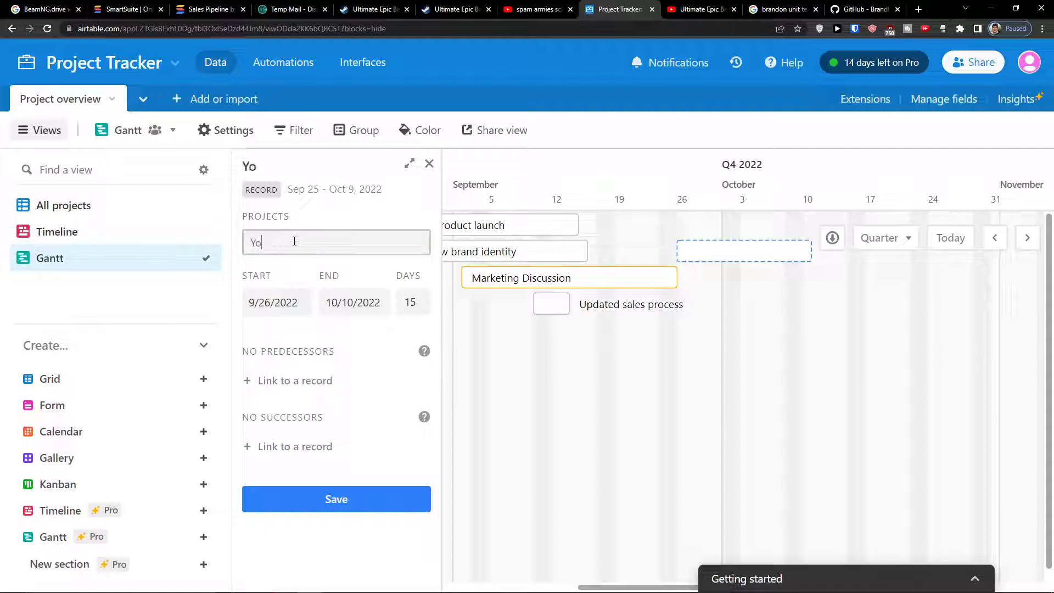
type("utube video")
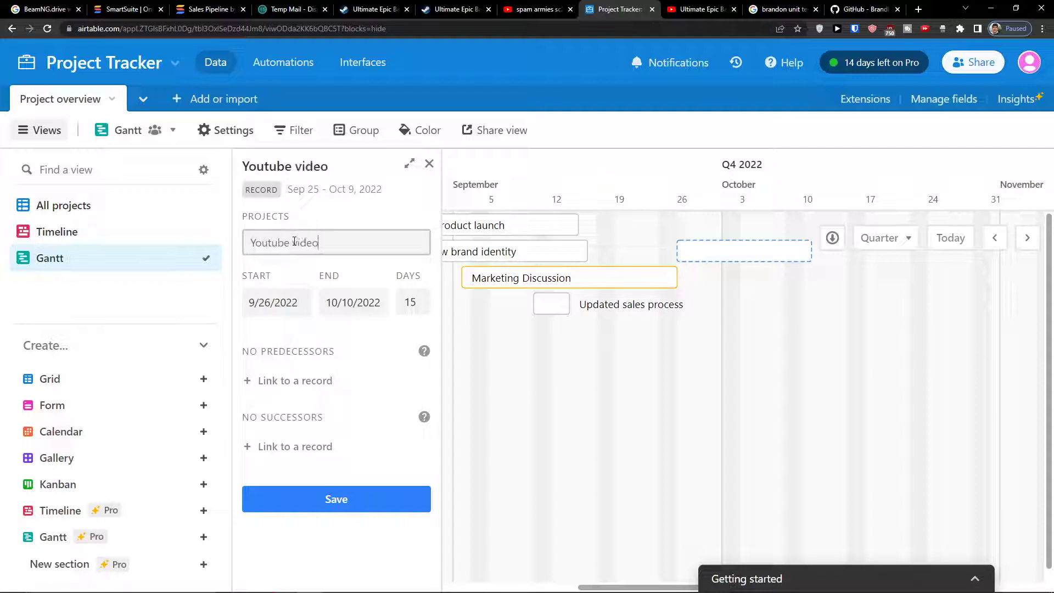
Link Q4 product launch as predecessor and Marketing Discussion as successor, then save the record.
left_click(272, 380)
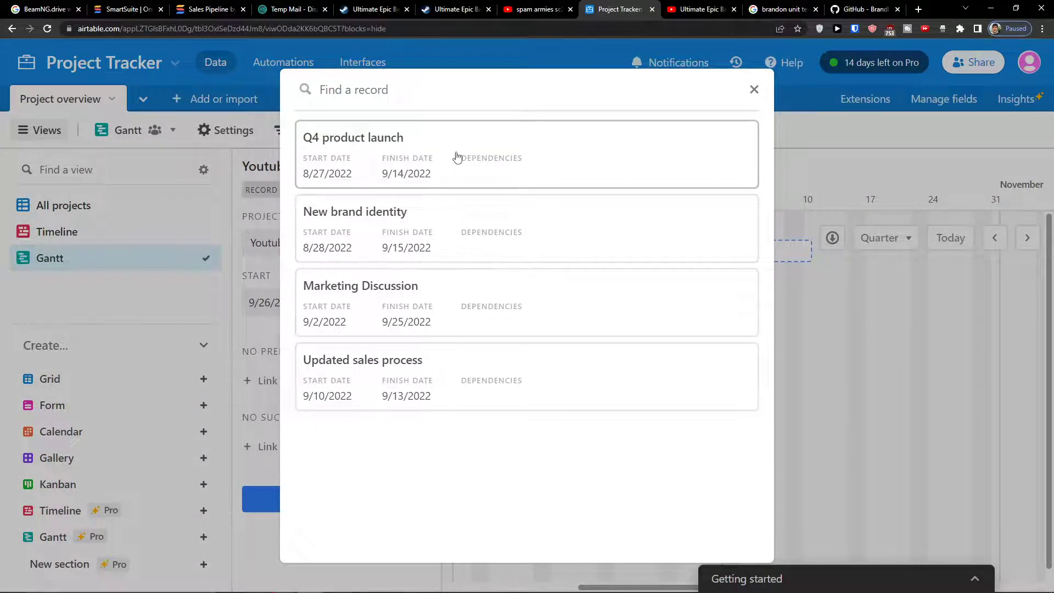
left_click(456, 158)
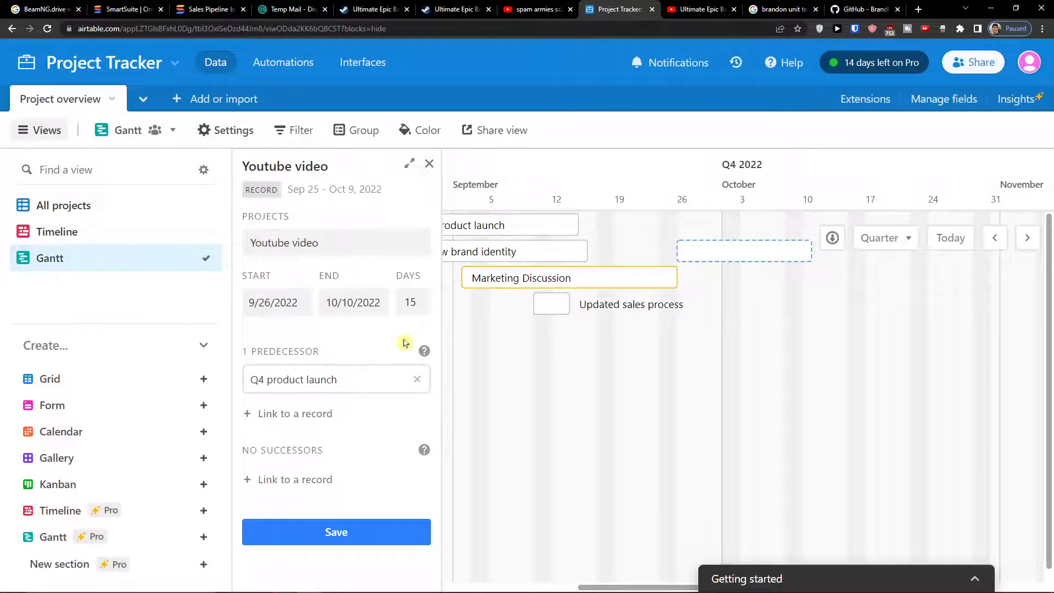
left_click(295, 479)
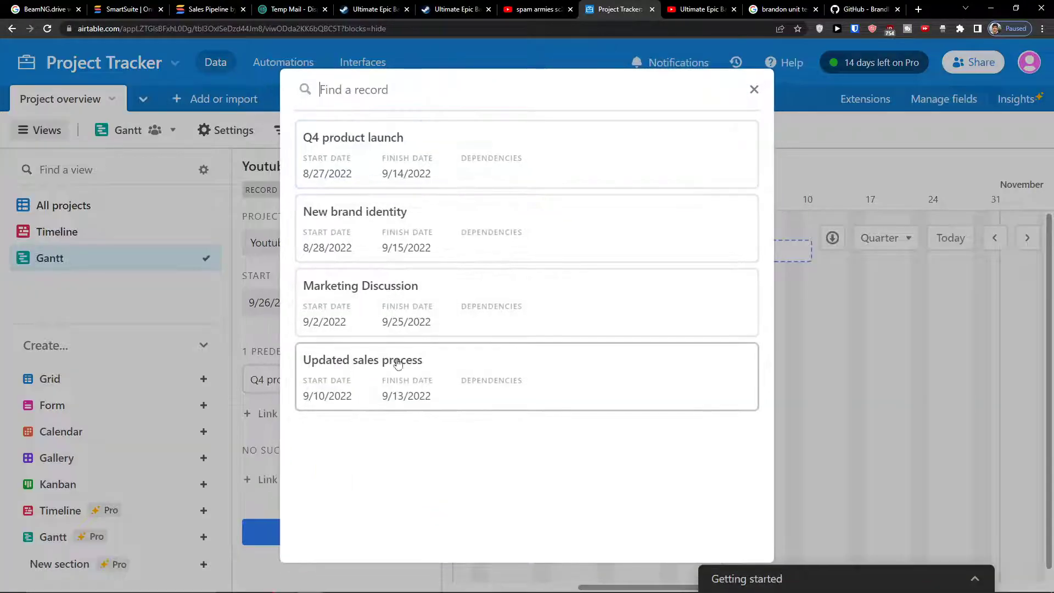
left_click(459, 364)
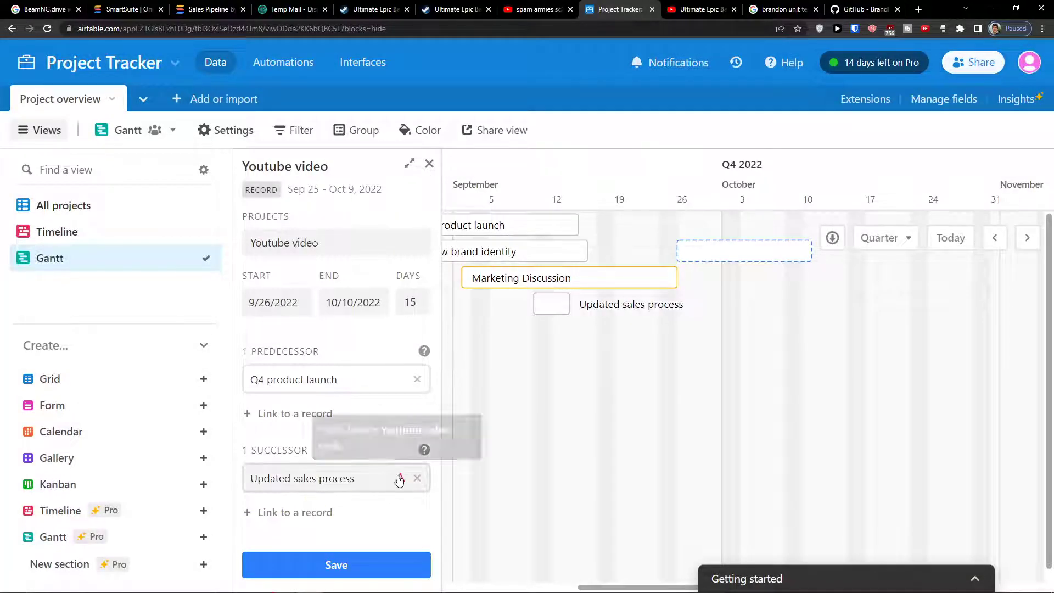
left_click(416, 484)
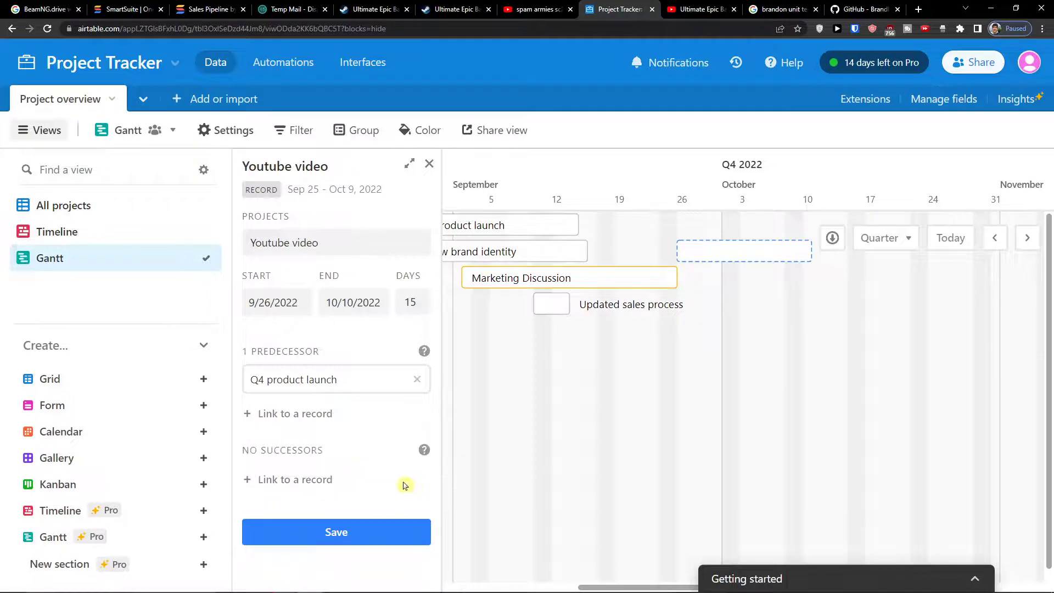
left_click(330, 478)
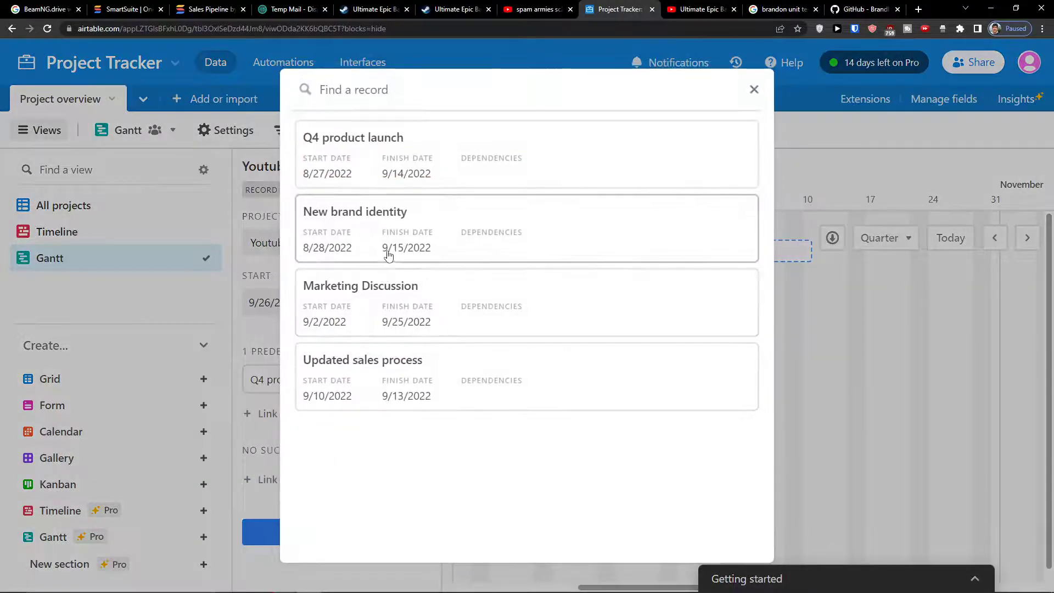
left_click(389, 277)
mouse_move(393, 479)
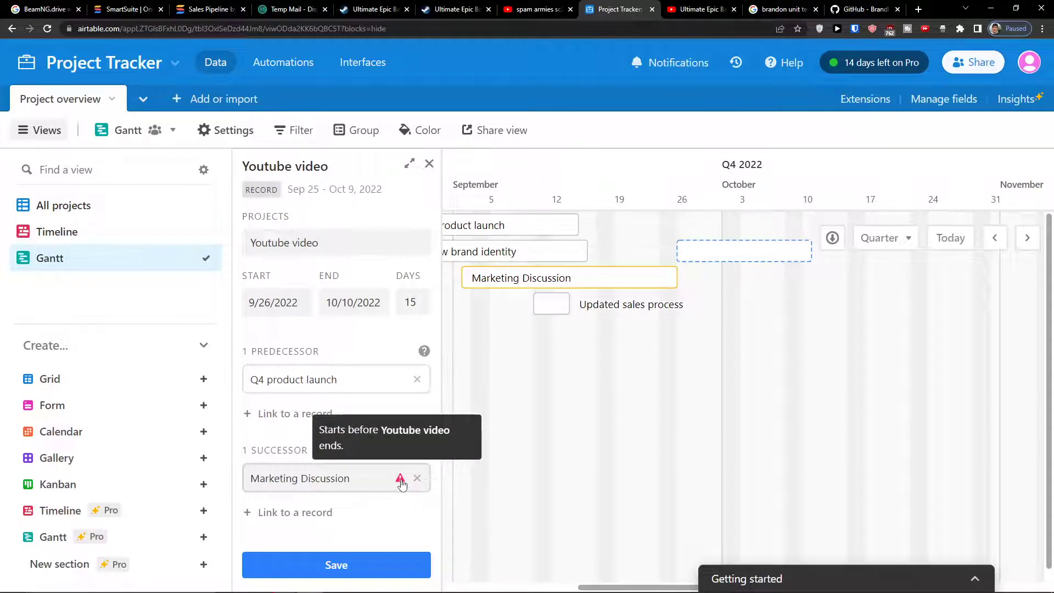
left_click(372, 572)
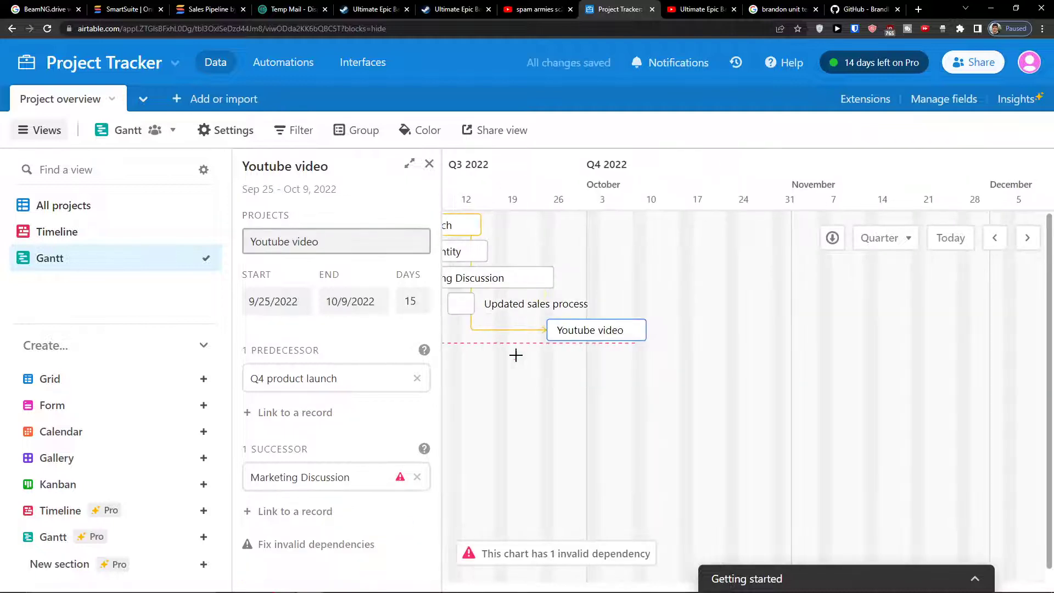
Move Marketing Discussion to Oct 13 – Nov 5 and Q4 product launch to Sep 4–22.
left_click(428, 165)
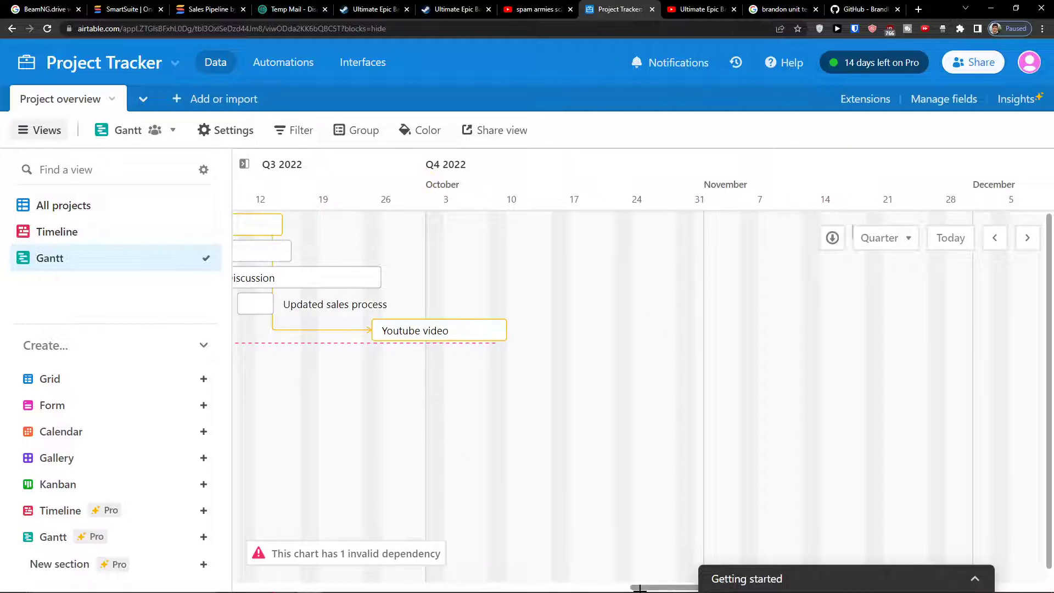
left_click_drag(639, 586, 582, 586)
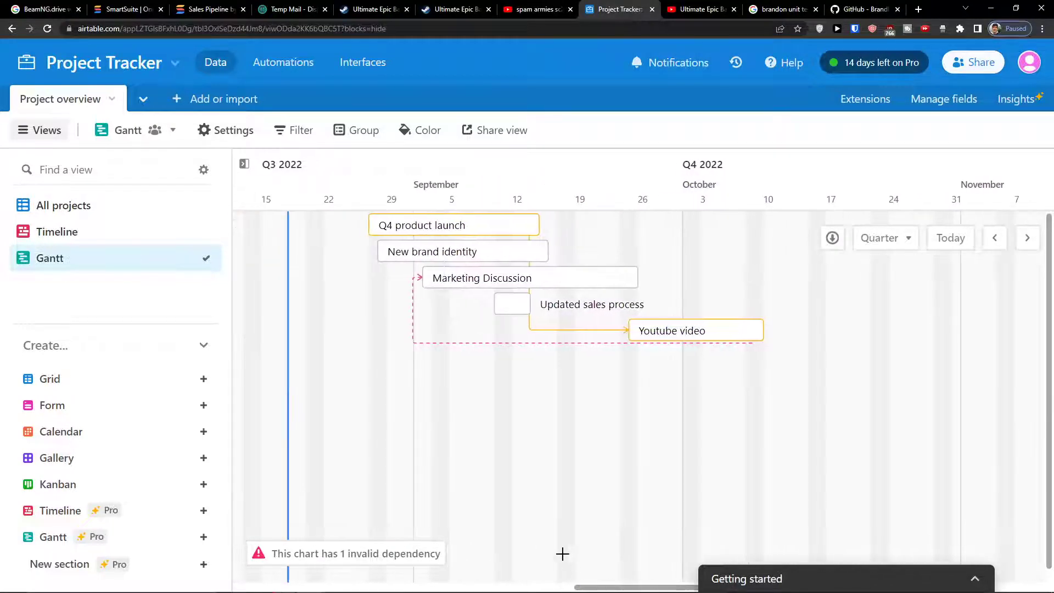
left_click_drag(463, 278, 823, 289)
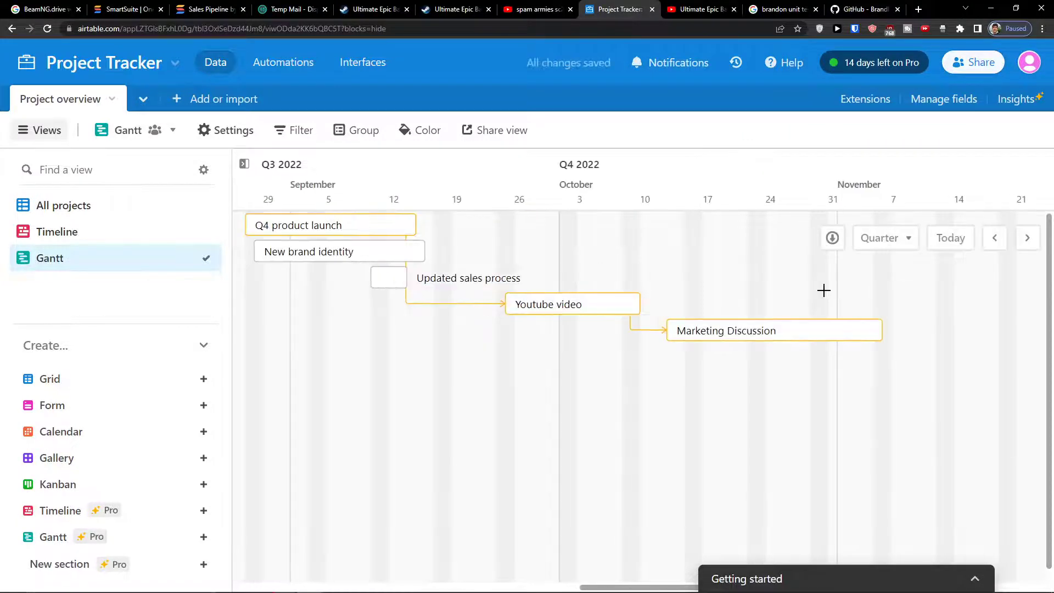
left_click_drag(386, 229, 452, 230)
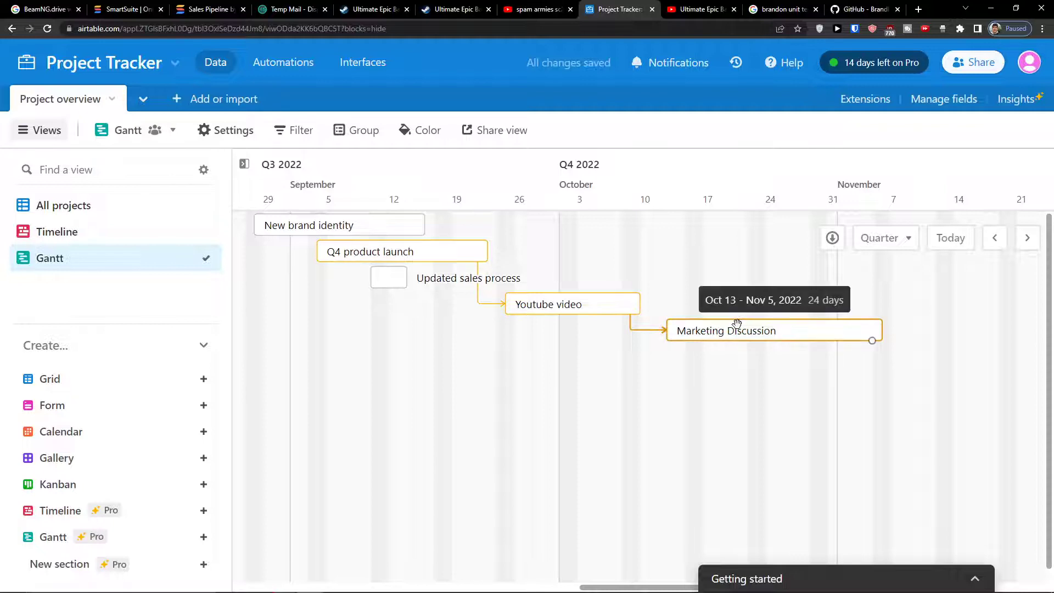
Link New brand identity as Q4 product launch's predecessor and move it to Aug 15 – Sep 2.
left_click(562, 303)
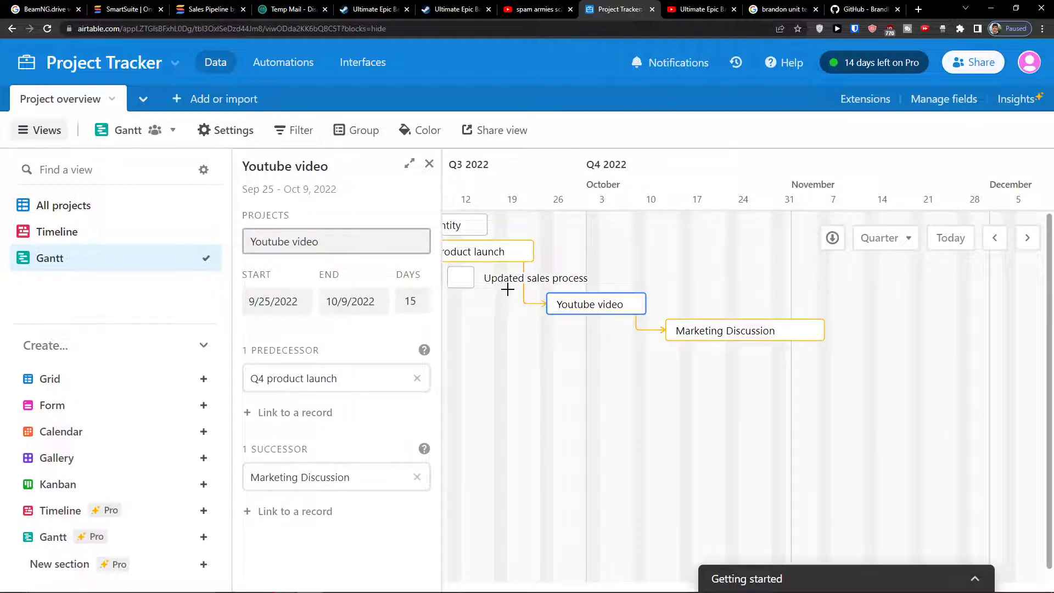
left_click(497, 251)
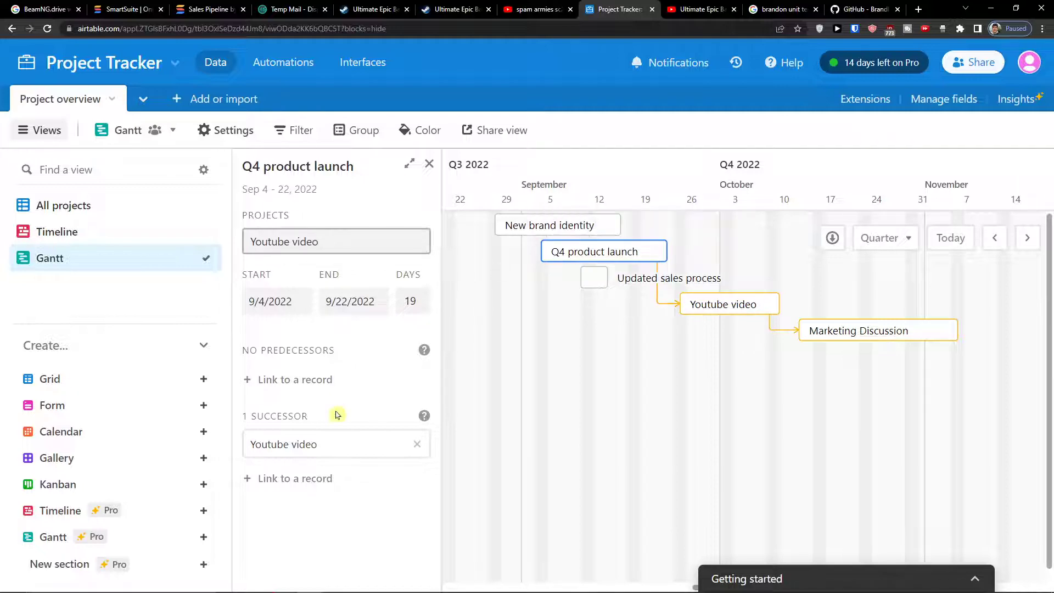
left_click(289, 380)
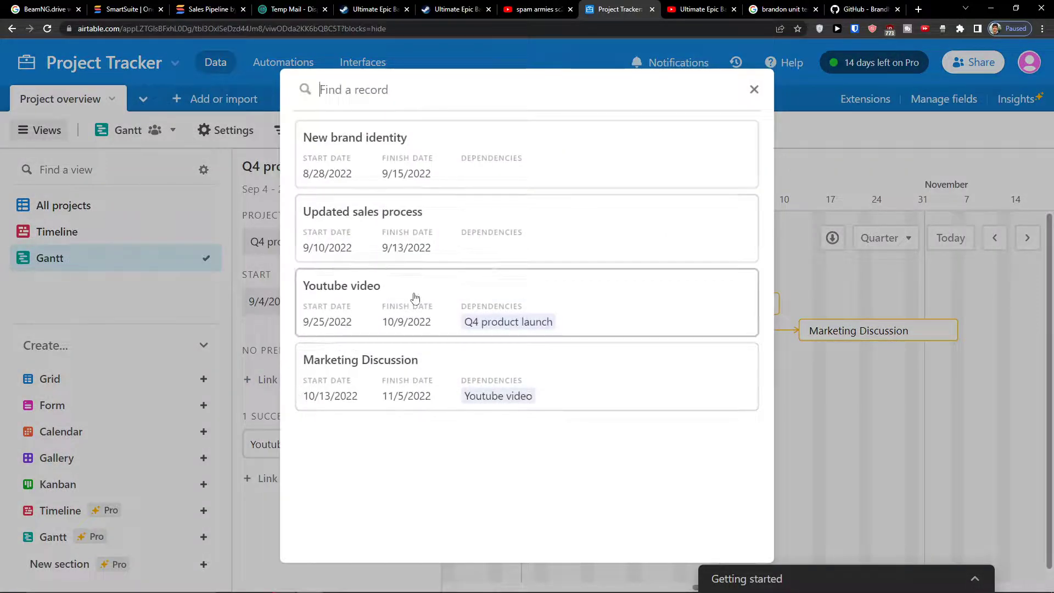
left_click(753, 90)
left_click(285, 379)
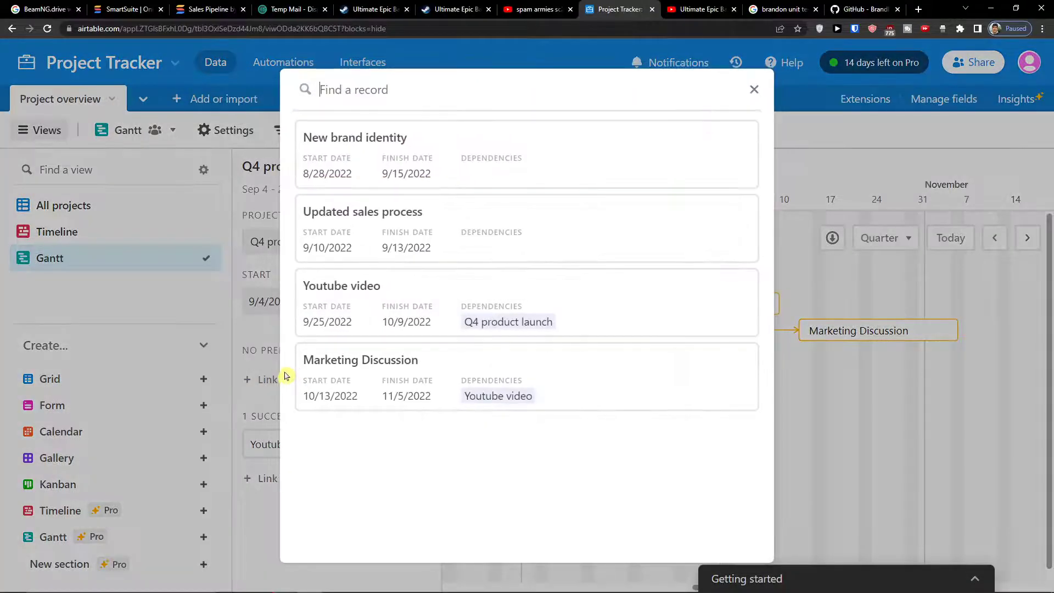
left_click(354, 182)
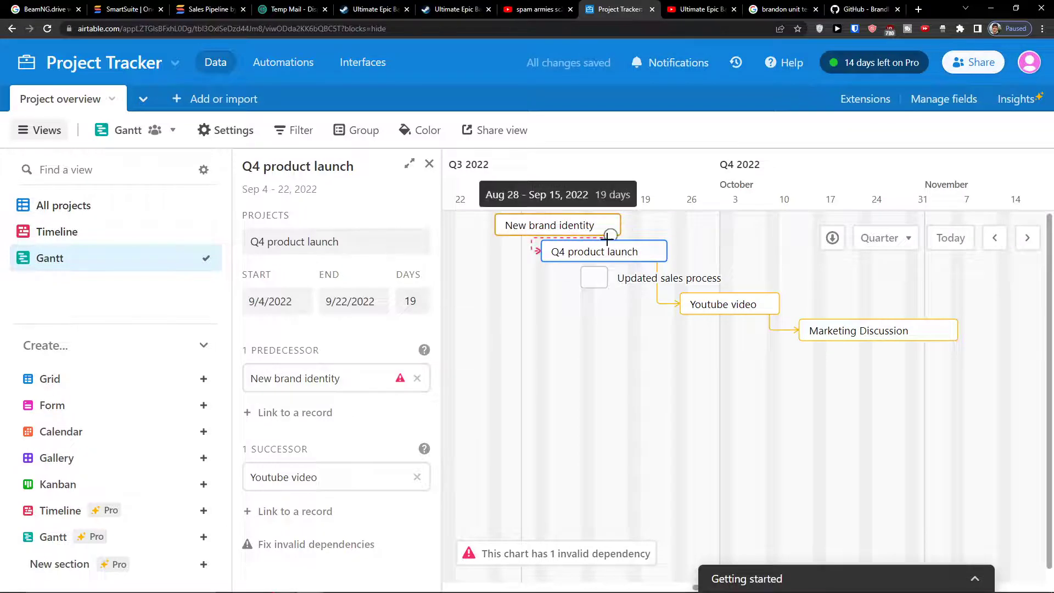
left_click_drag(609, 233, 516, 228)
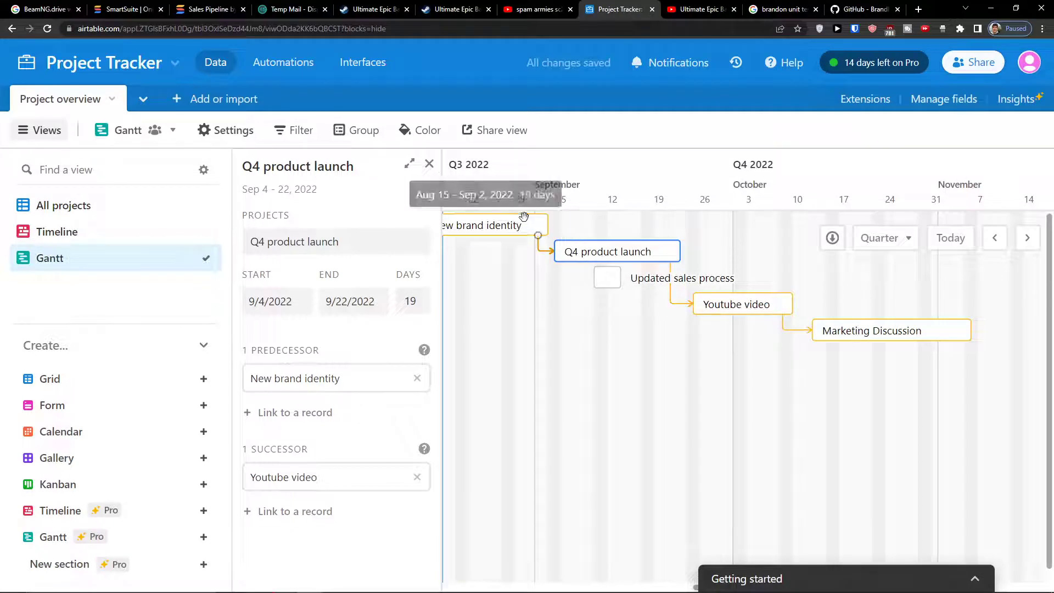
left_click(423, 164)
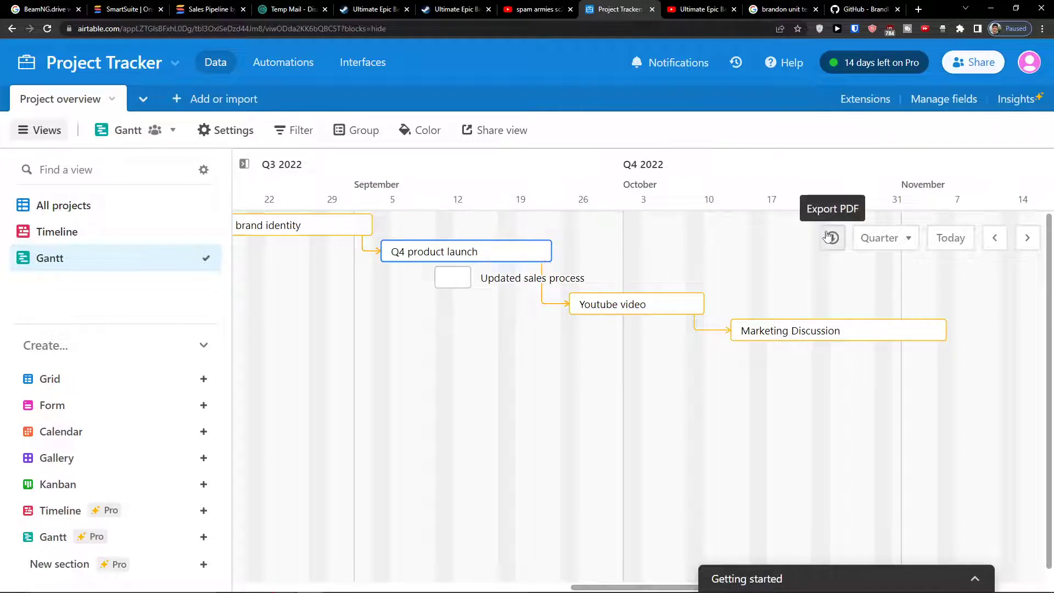
left_click(878, 237)
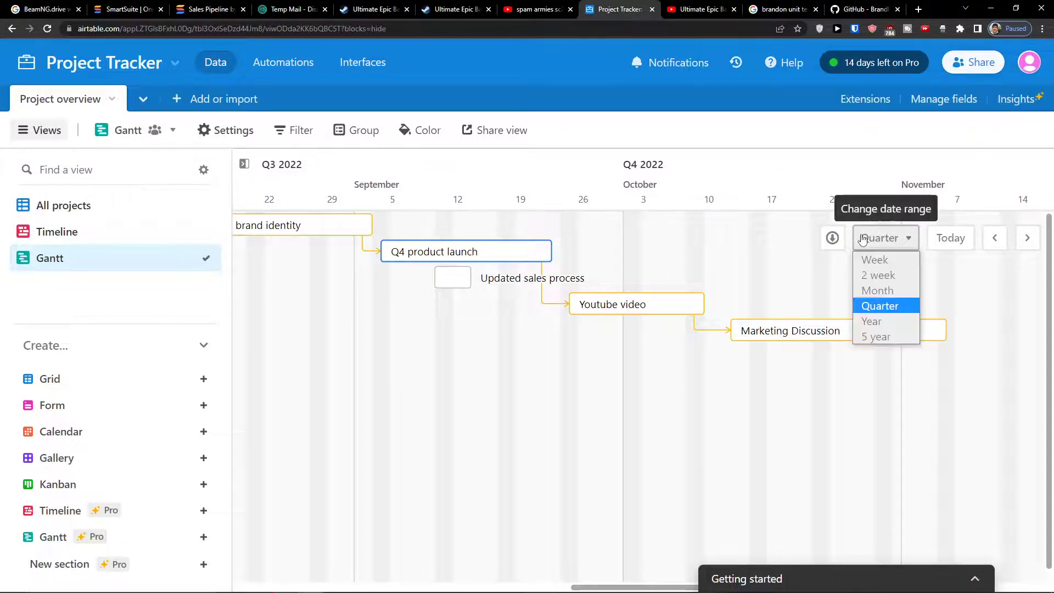
left_click(873, 256)
left_click(878, 238)
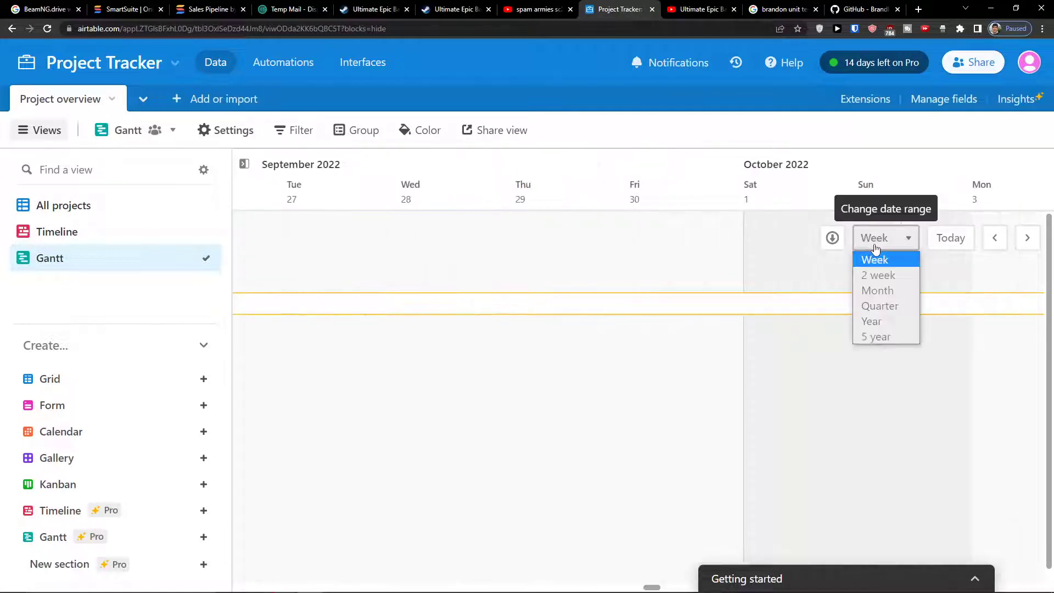
left_click(877, 275)
left_click(876, 237)
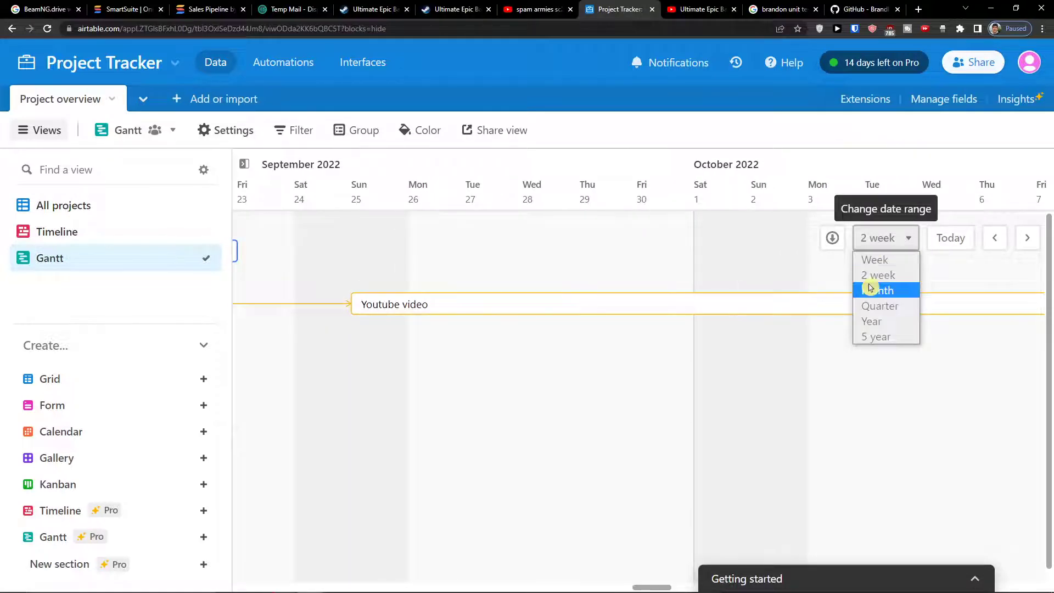
left_click(874, 289)
left_click(876, 238)
left_click(876, 305)
left_click(878, 237)
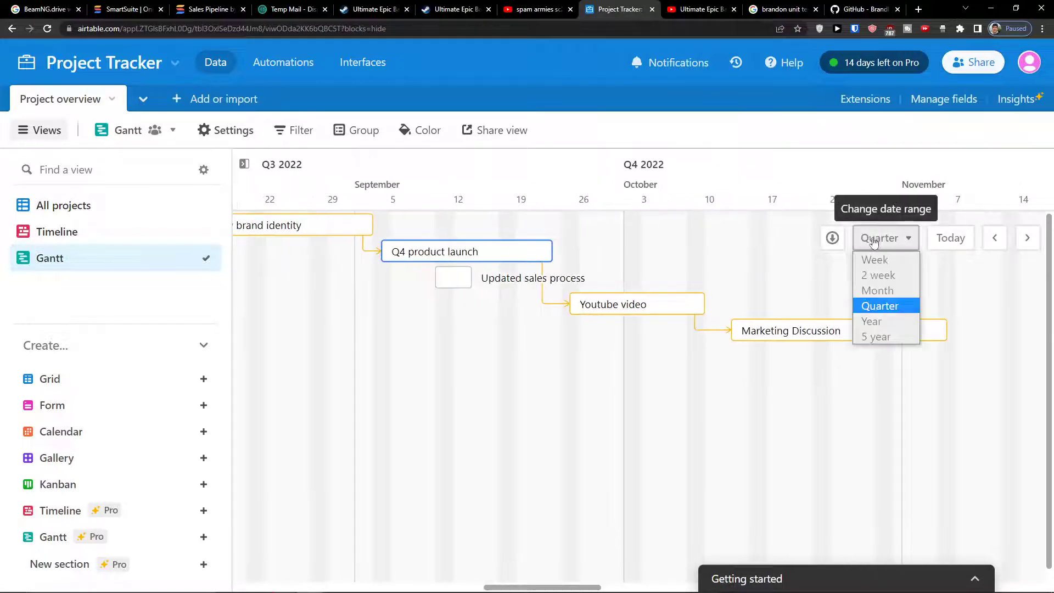
left_click(876, 336)
left_click(877, 244)
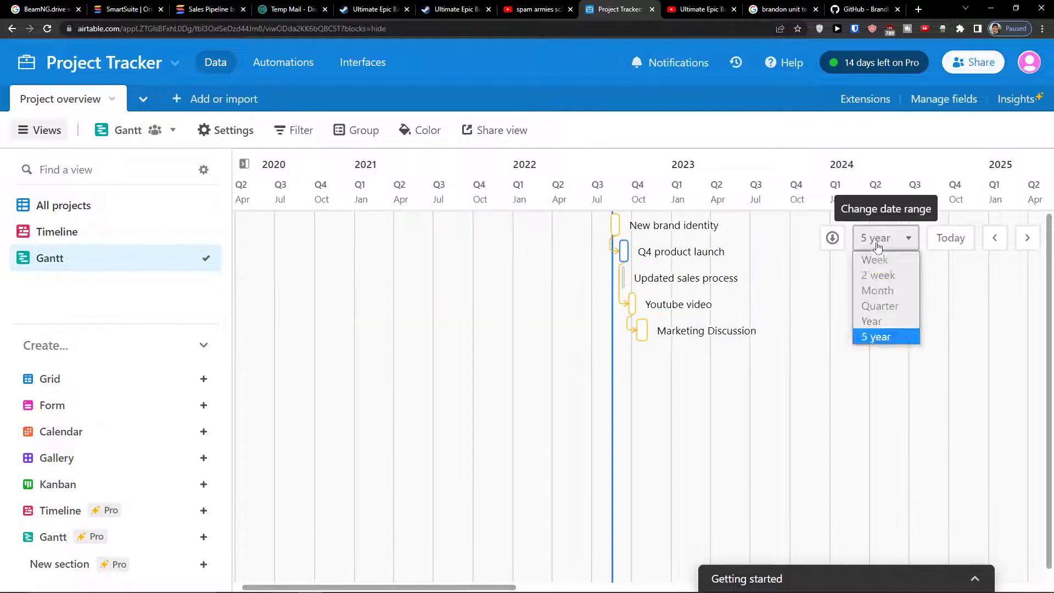
left_click(871, 321)
left_click(941, 240)
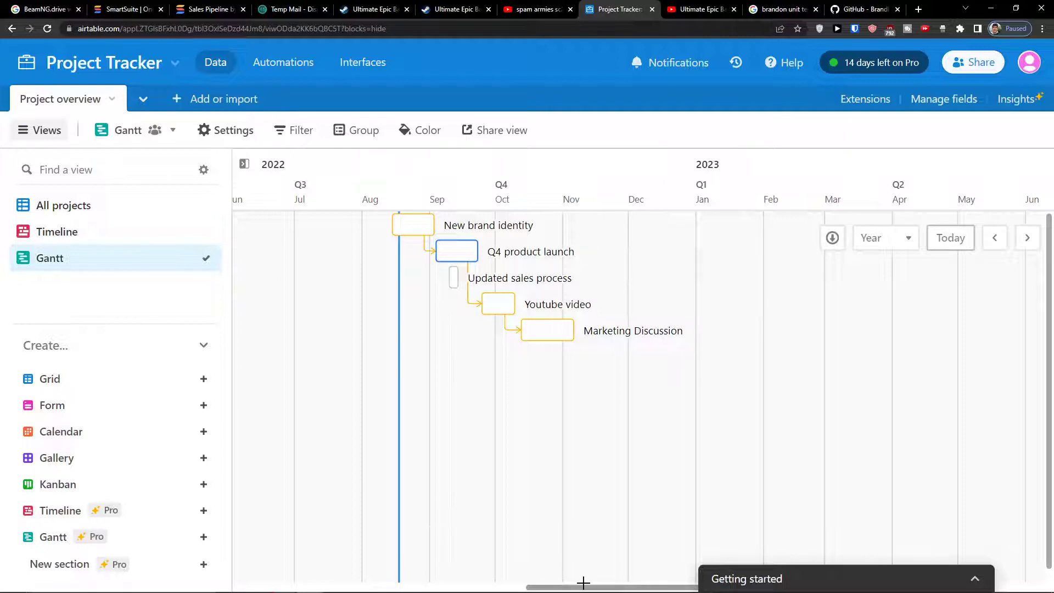
left_click_drag(584, 583, 854, 569)
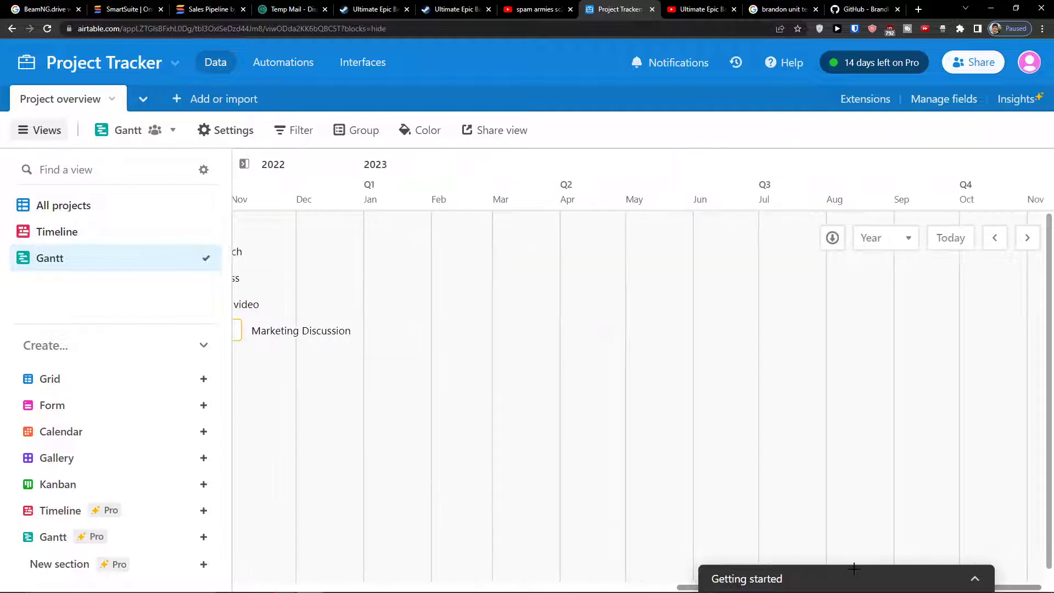
left_click(954, 236)
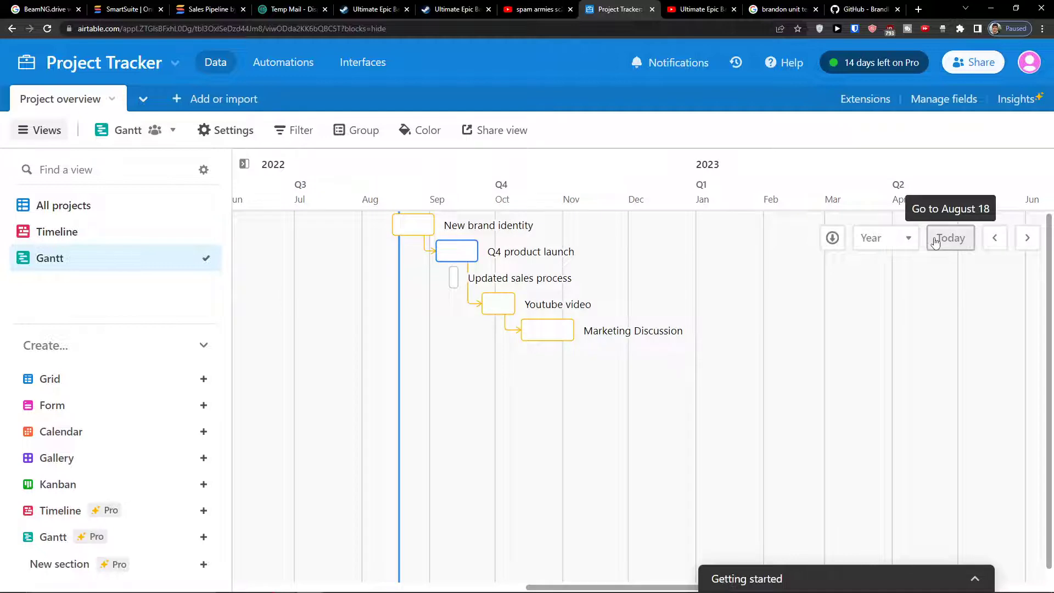
left_click(1024, 239)
left_click(993, 239)
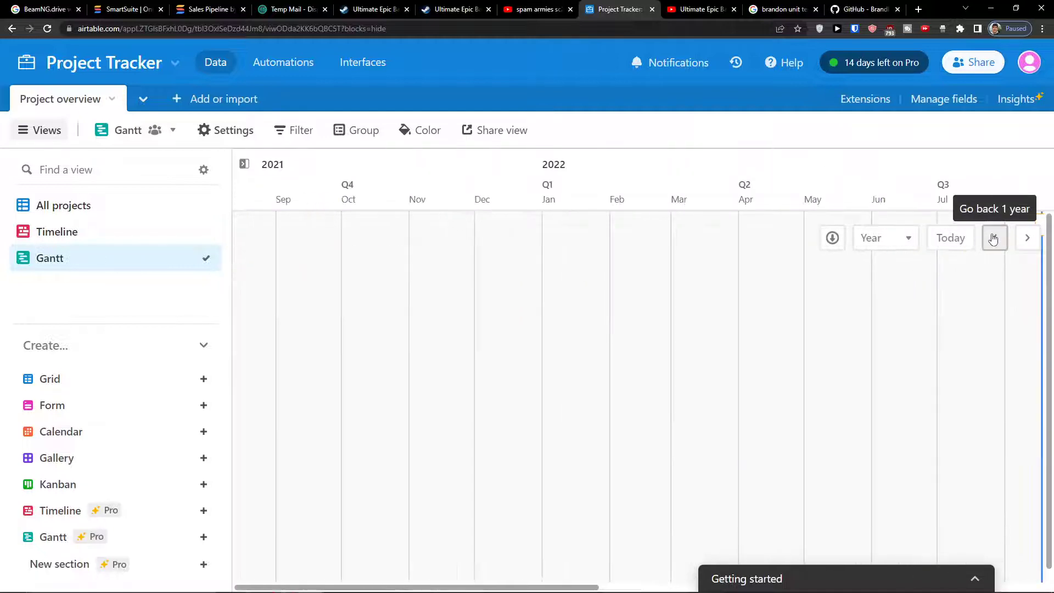
left_click(967, 241)
left_click(995, 241)
left_click(1024, 237)
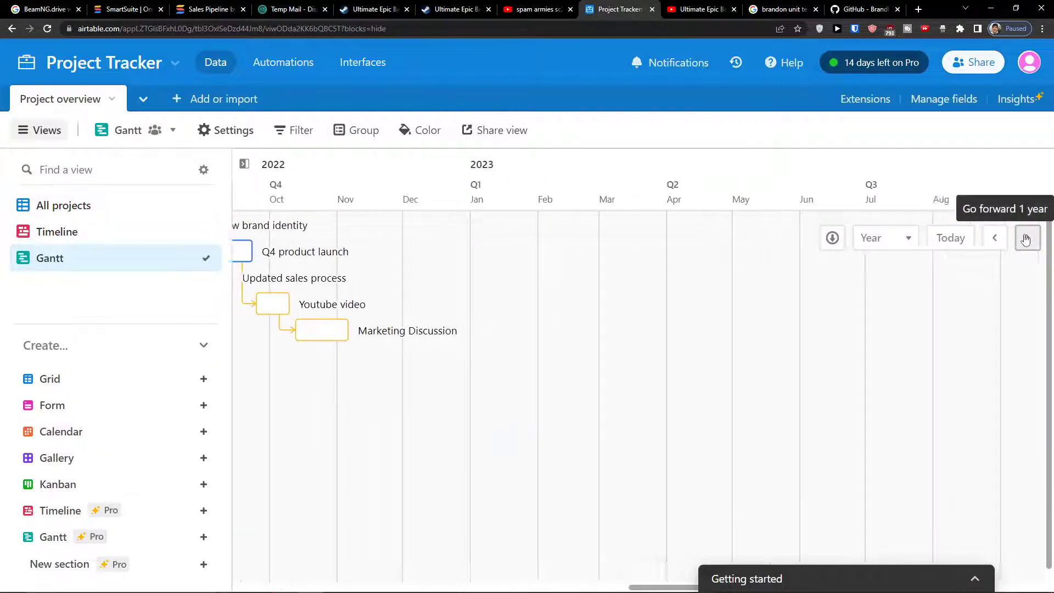
left_click(992, 237)
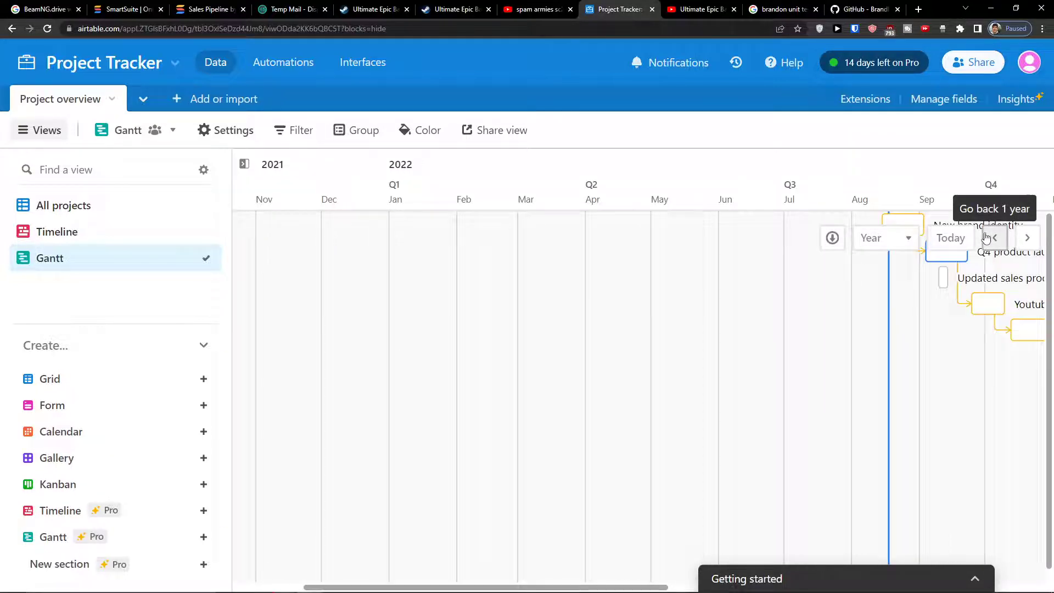
left_click(949, 238)
left_click(907, 238)
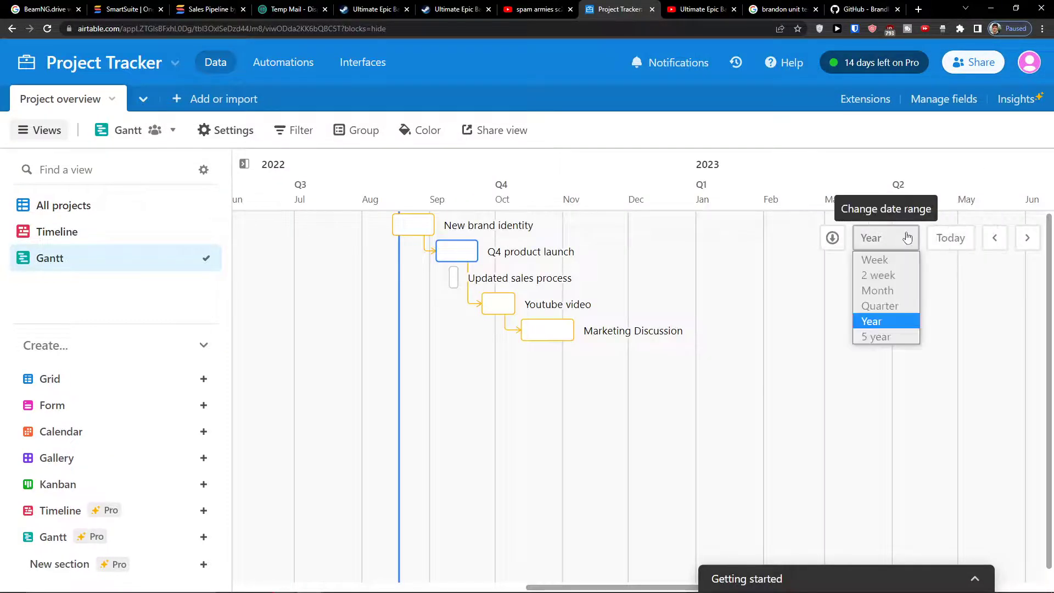
left_click(889, 290)
left_click(888, 308)
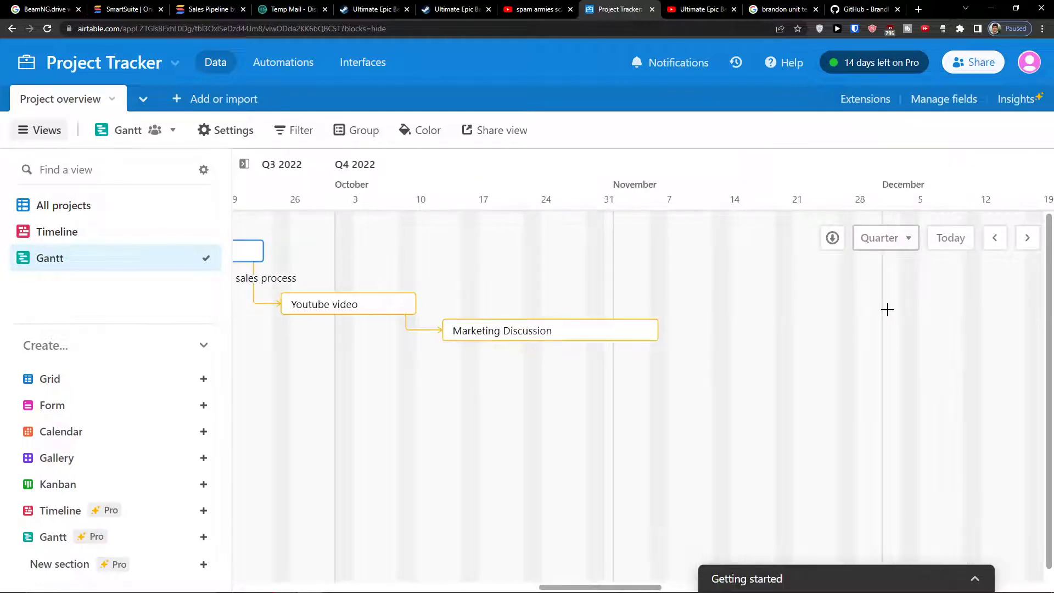
left_click(949, 237)
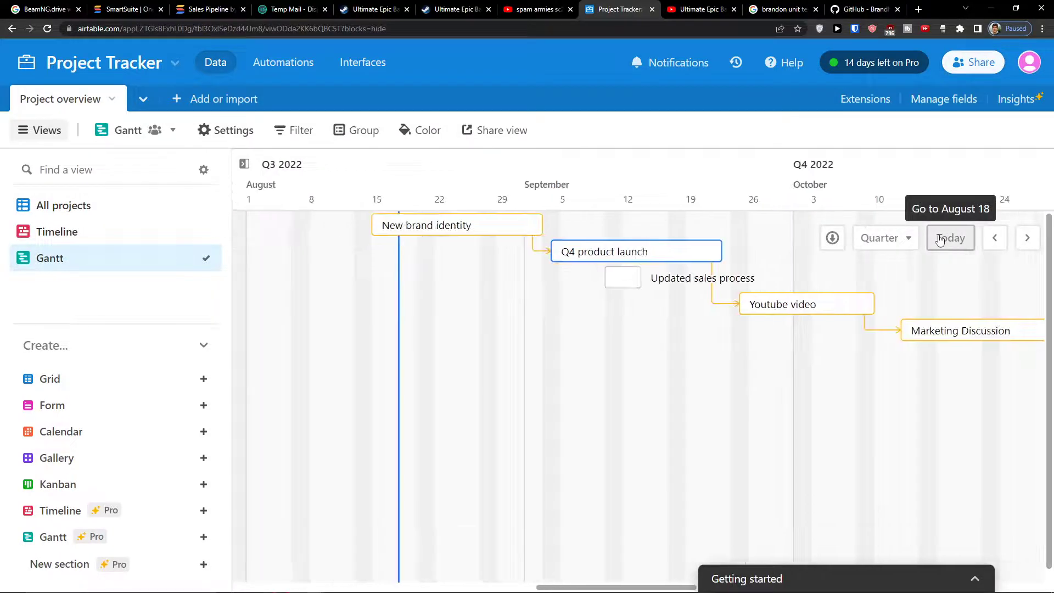
Colour the Gantt bars by Priority instead of Status, then check the Youtube video record.
left_click(419, 134)
left_click(359, 184)
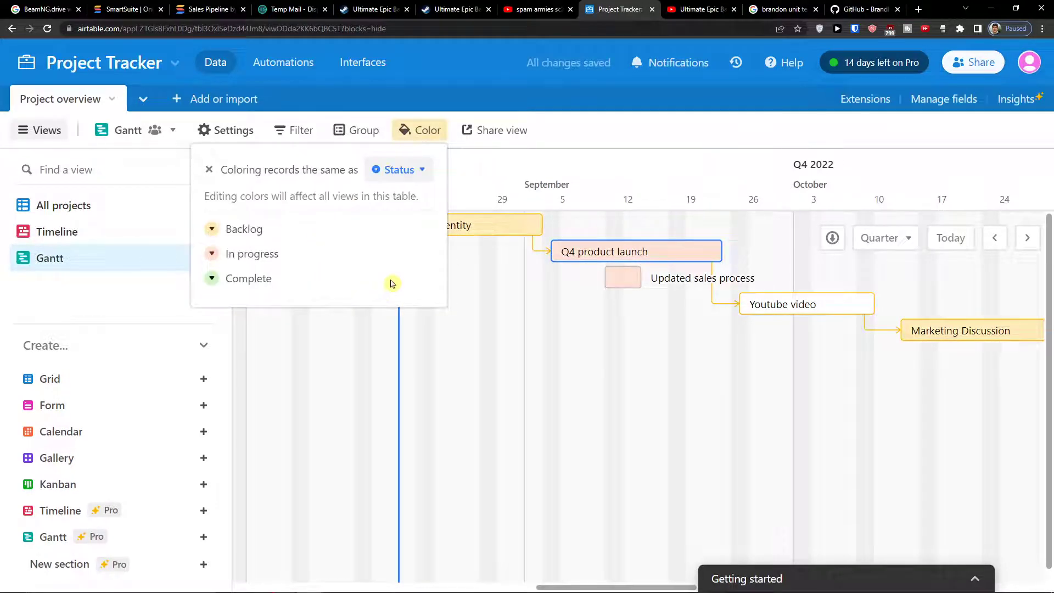
left_click(387, 172)
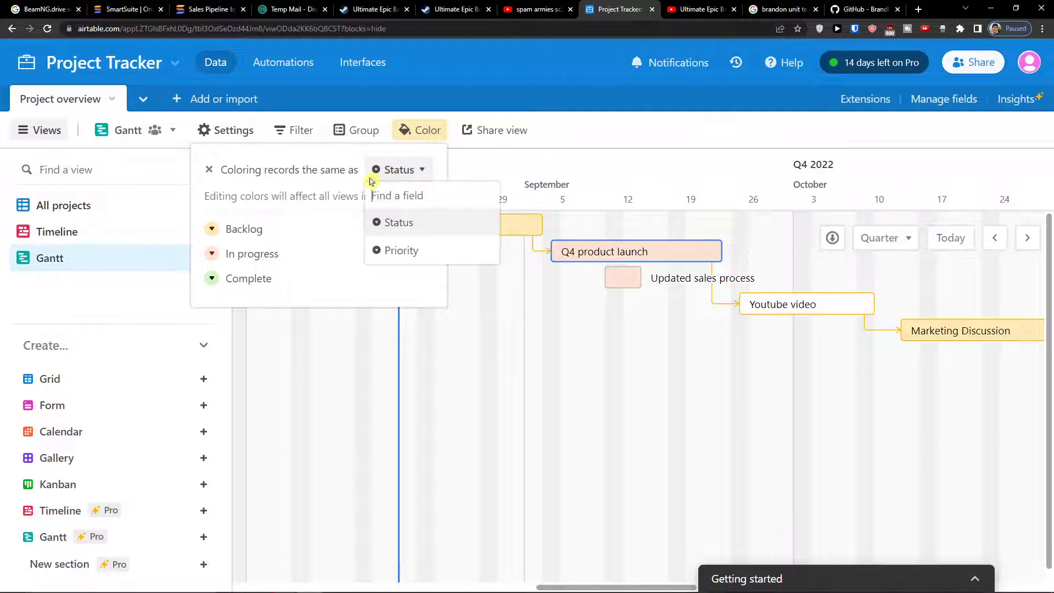
left_click(406, 253)
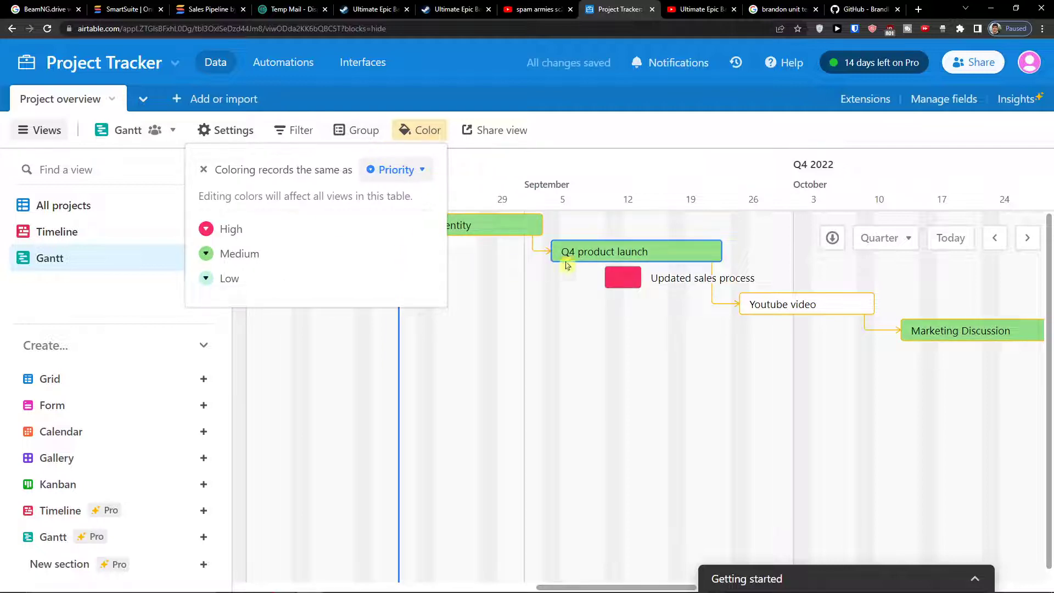
left_click(801, 305)
left_click(771, 304)
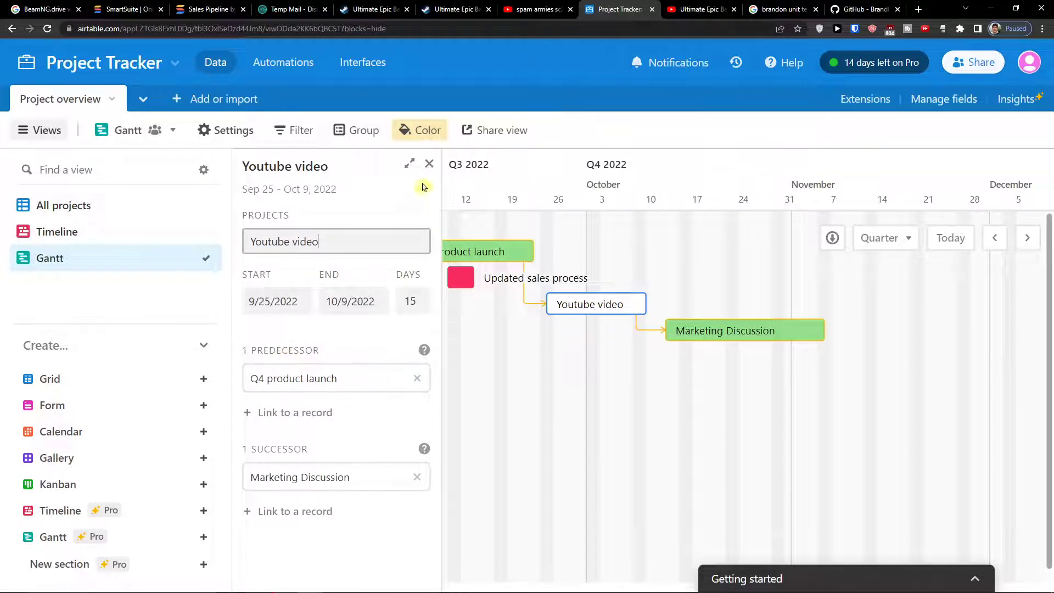
left_click(429, 164)
In the All projects grid, give Youtube video Low priority, then return to the Gantt view.
left_click(55, 205)
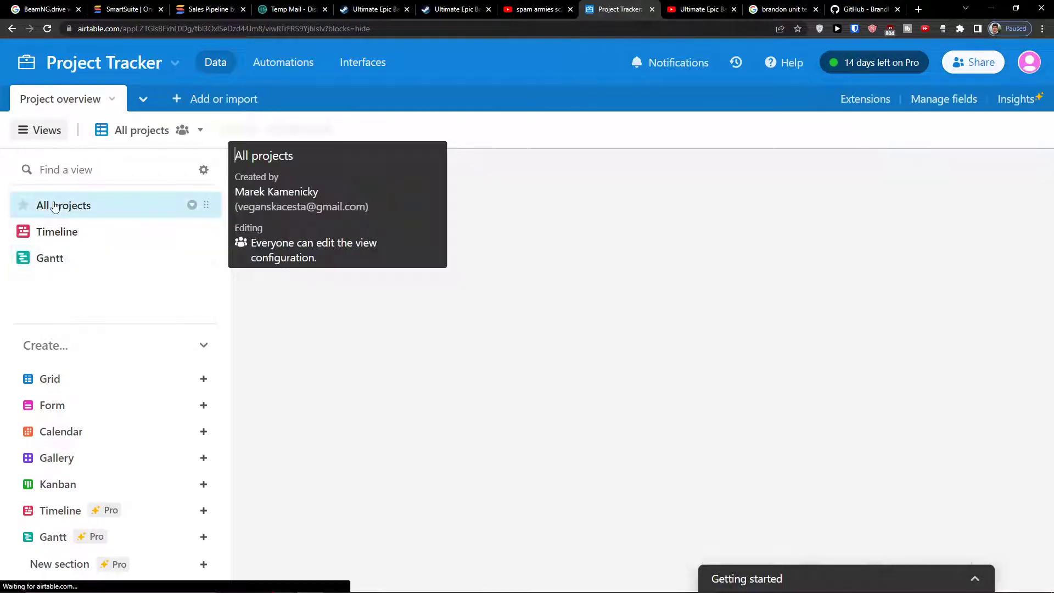
left_click(945, 301)
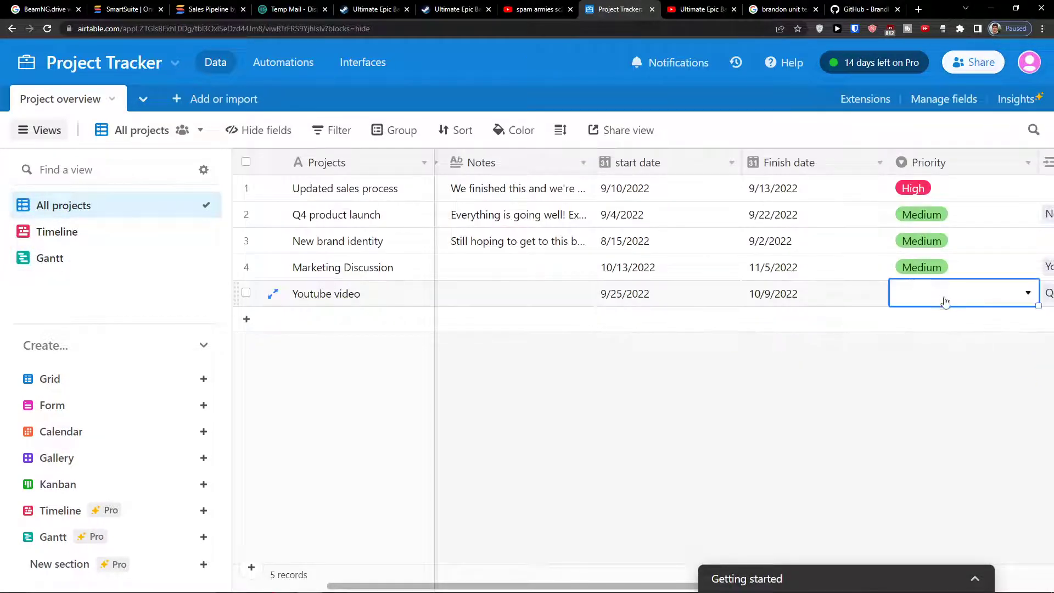
left_click(1002, 310)
left_click(964, 451)
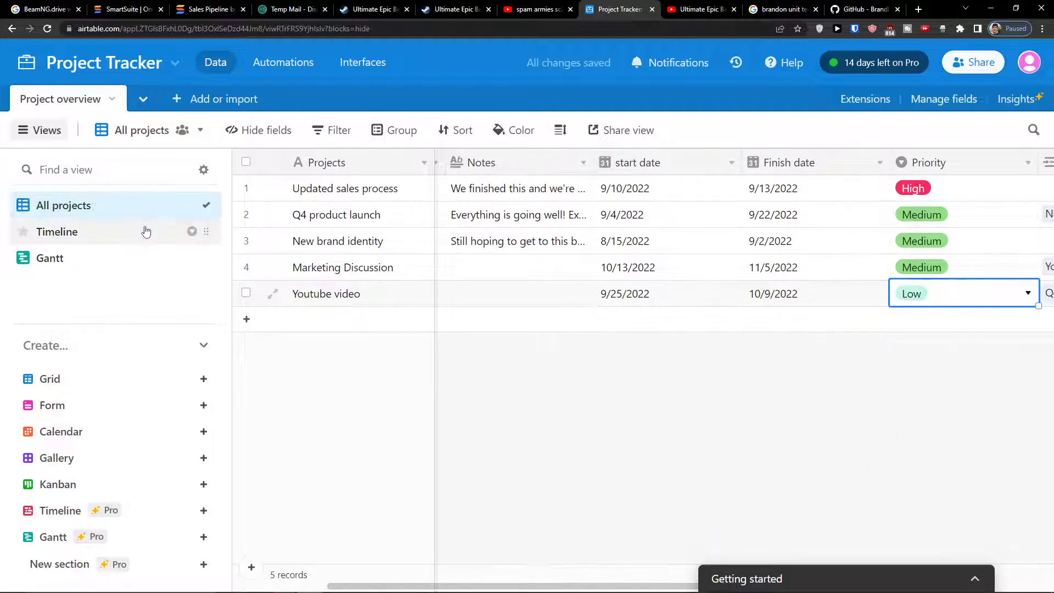
left_click(104, 268)
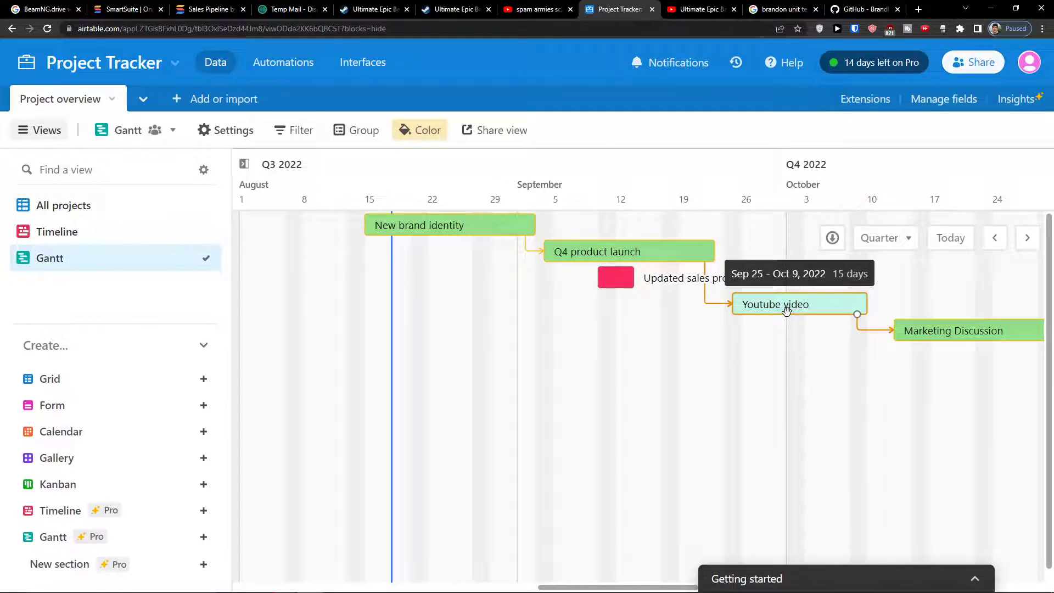
Group the Gantt rows by Priority.
left_click(358, 130)
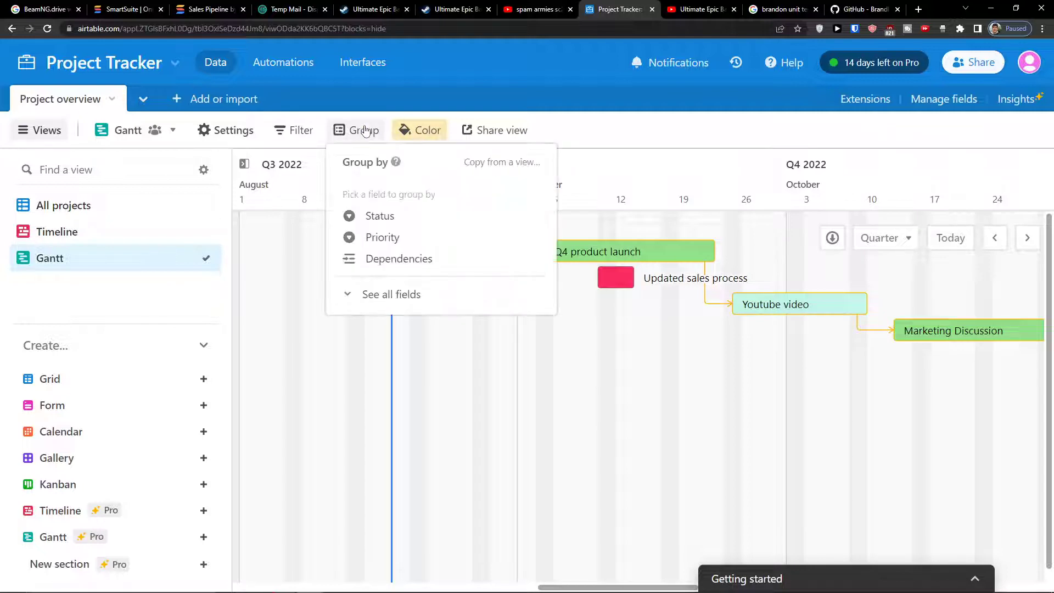
left_click(366, 215)
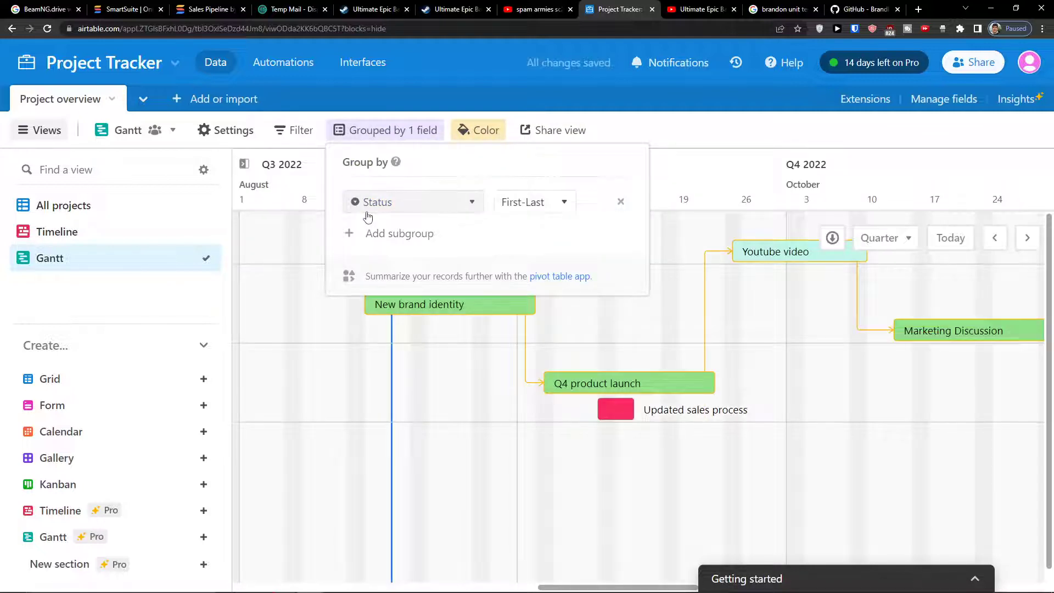
left_click(620, 201)
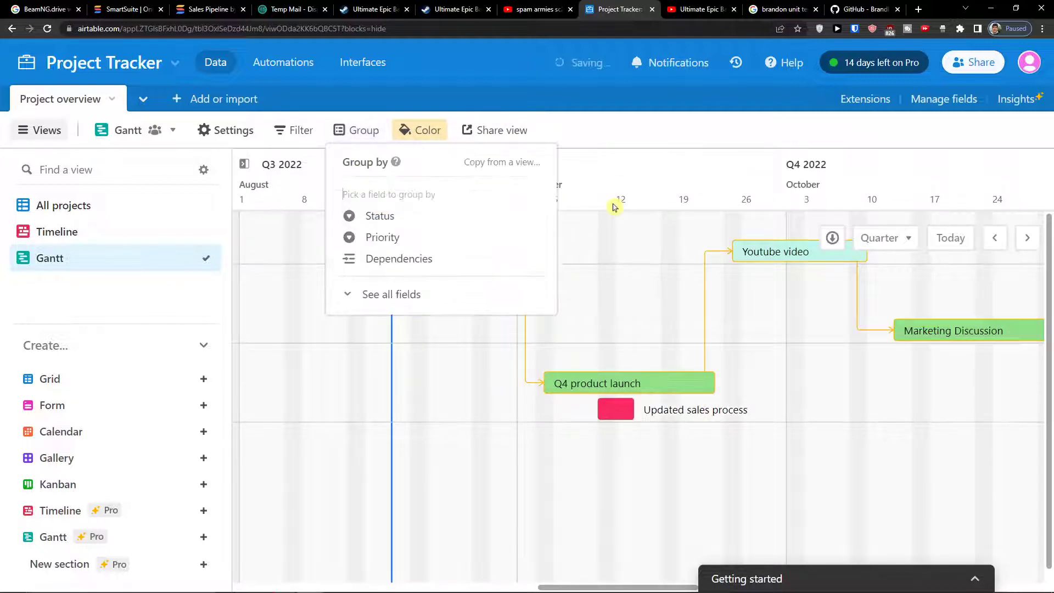
left_click(350, 136)
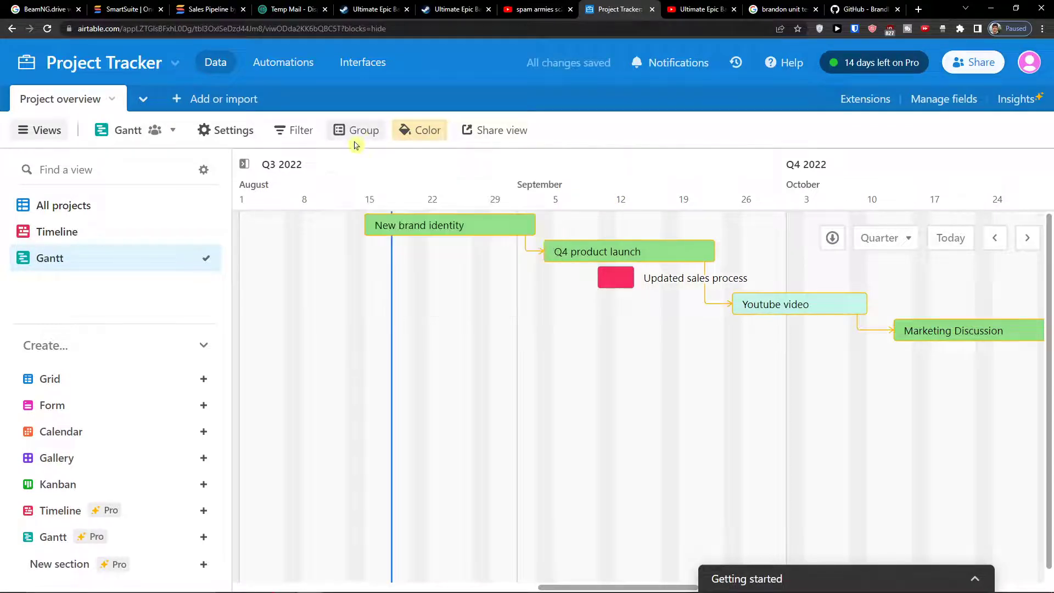
left_click(354, 132)
left_click(396, 236)
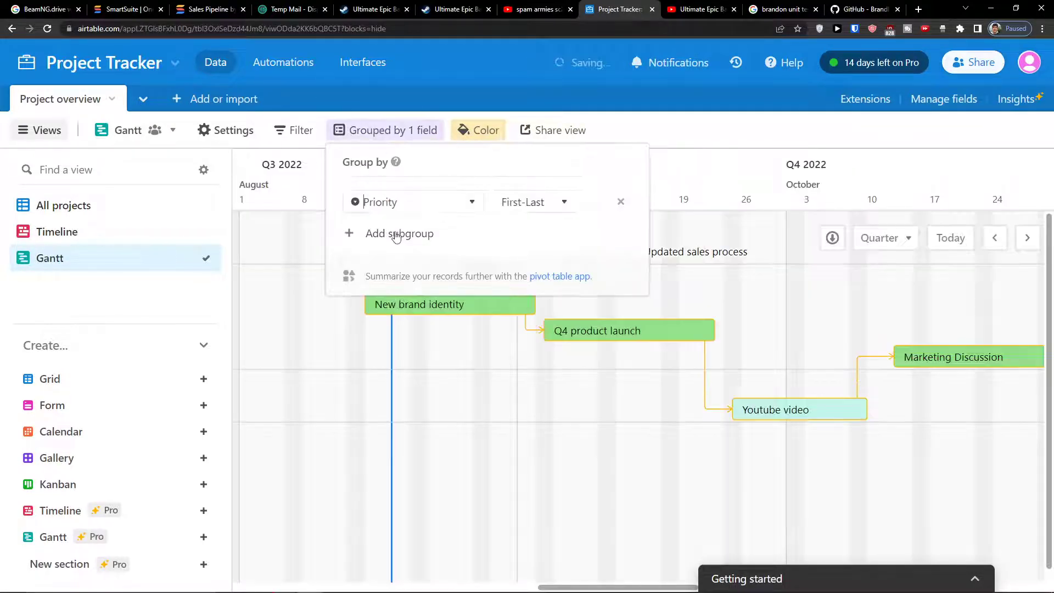
left_click(374, 332)
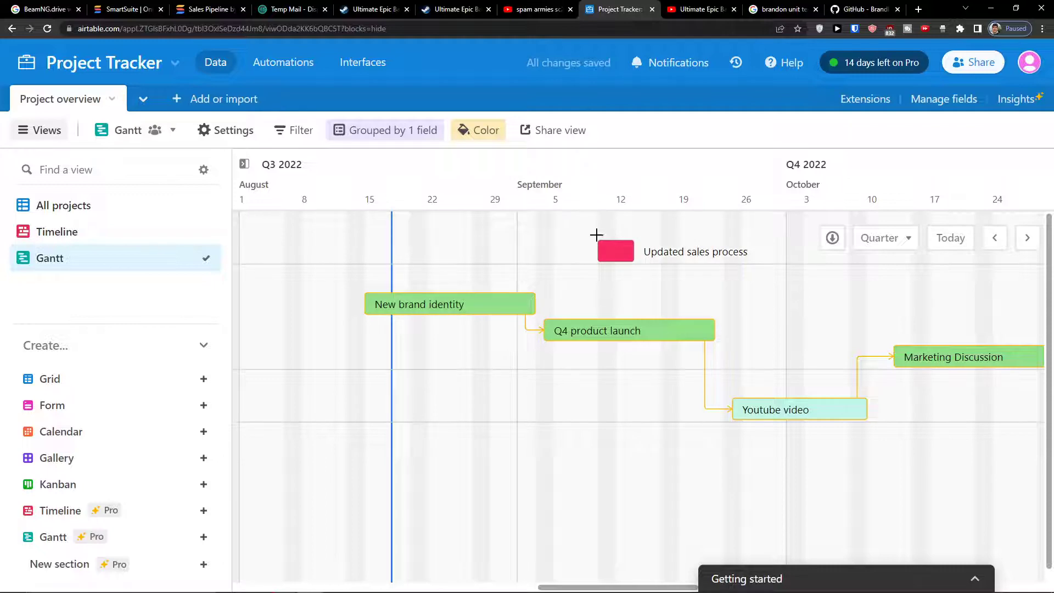
Show the grouped record list beside the chart and switch the grouping to Status.
scroll(476, 273, "down", 1)
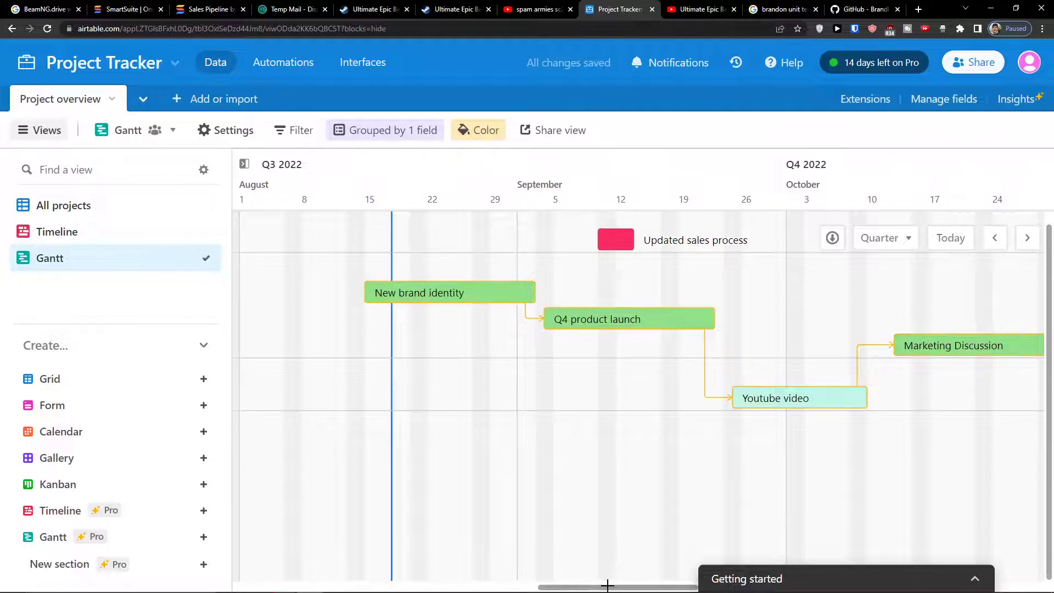
mouse_move(607, 585)
left_mouse_down()
mouse_move(424, 585)
mouse_move(607, 583)
left_mouse_up()
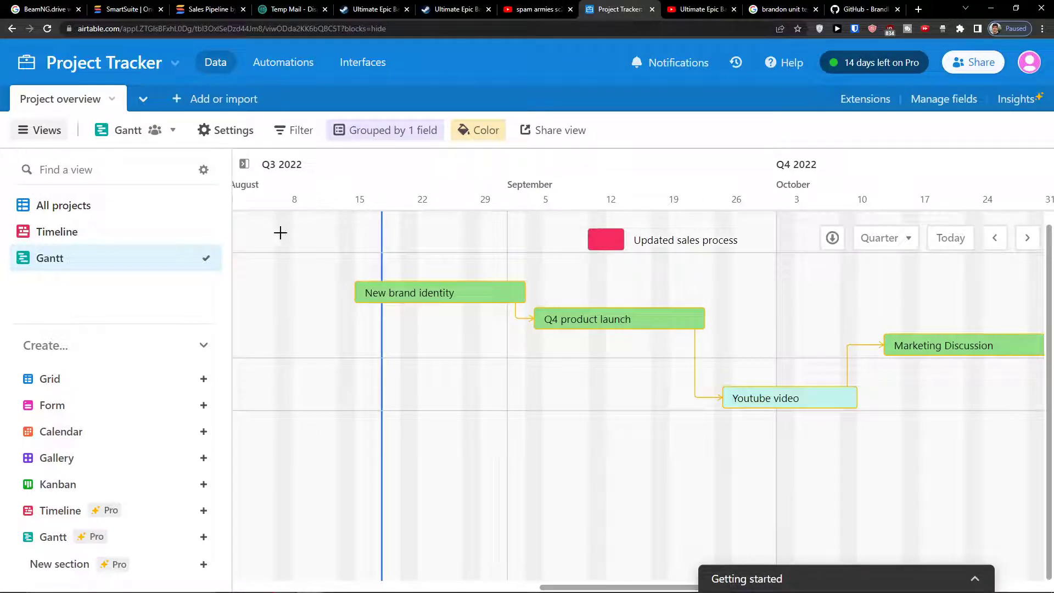
left_click(243, 163)
scroll(377, 329, "up", 1)
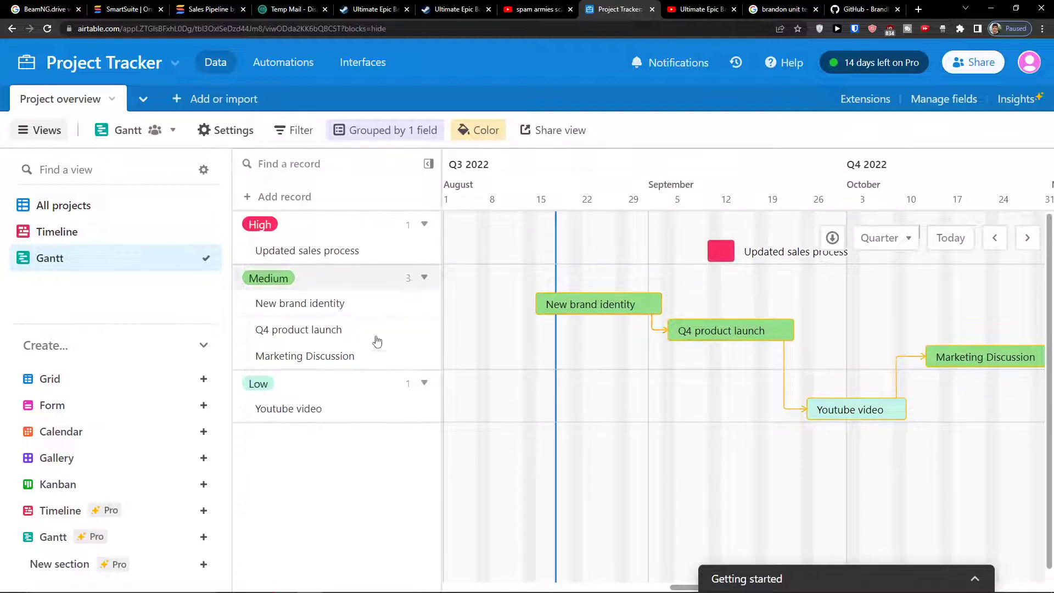
left_click(436, 130)
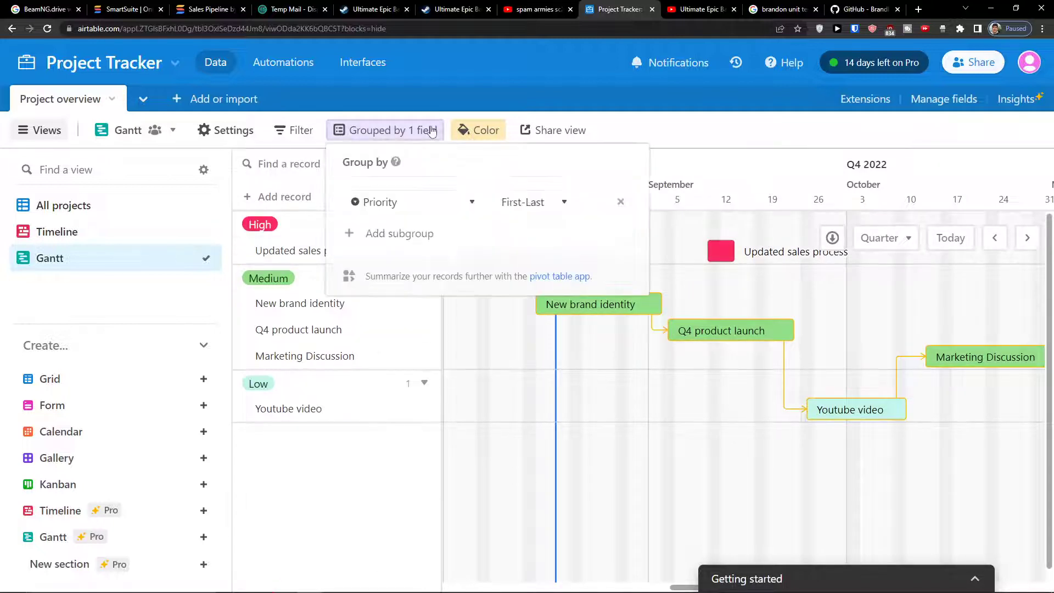
left_click(439, 201)
left_click(416, 284)
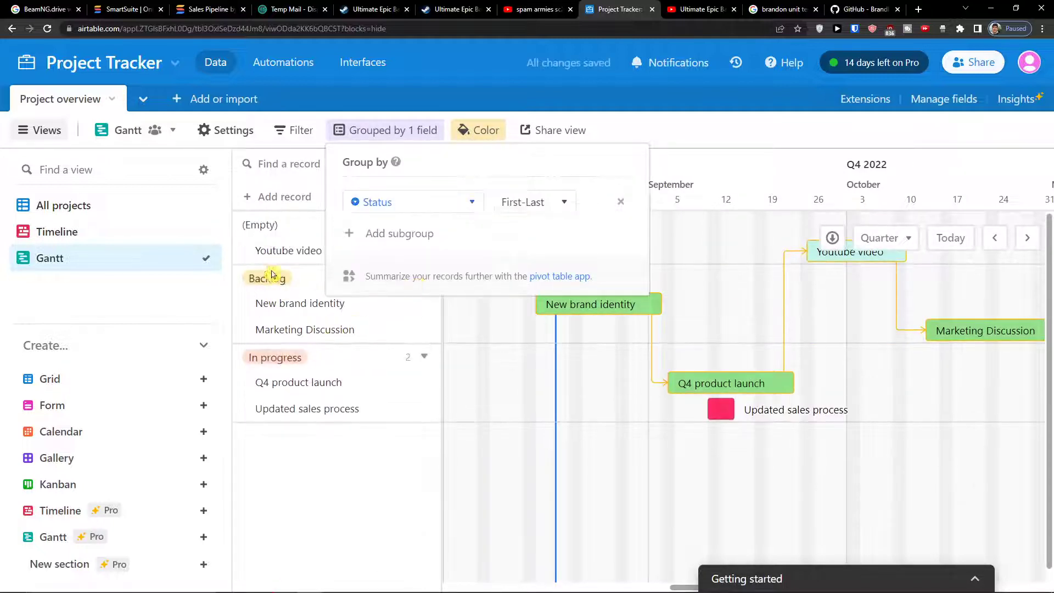
left_click(357, 553)
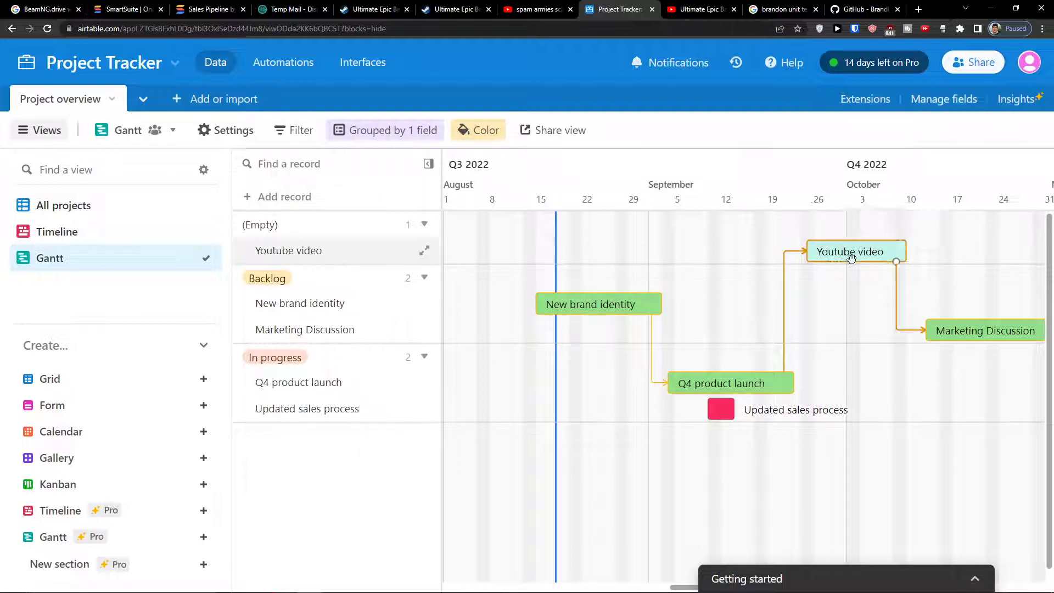
Push Youtube video a few days later and draft a new Nov 16–22 record.
left_click_drag(1037, 330, 801, 335)
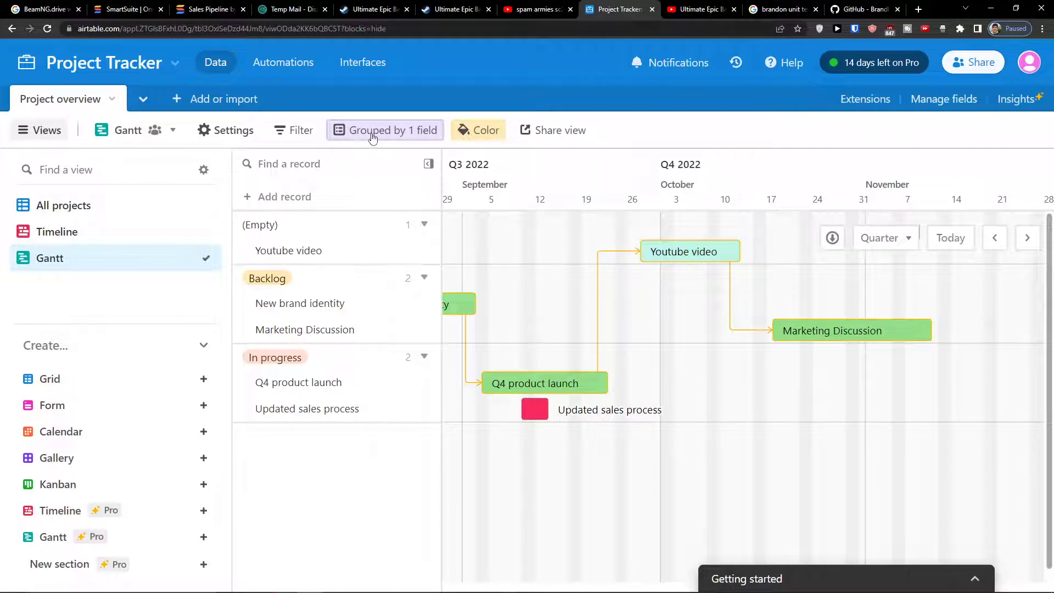
left_click(384, 130)
left_click(477, 130)
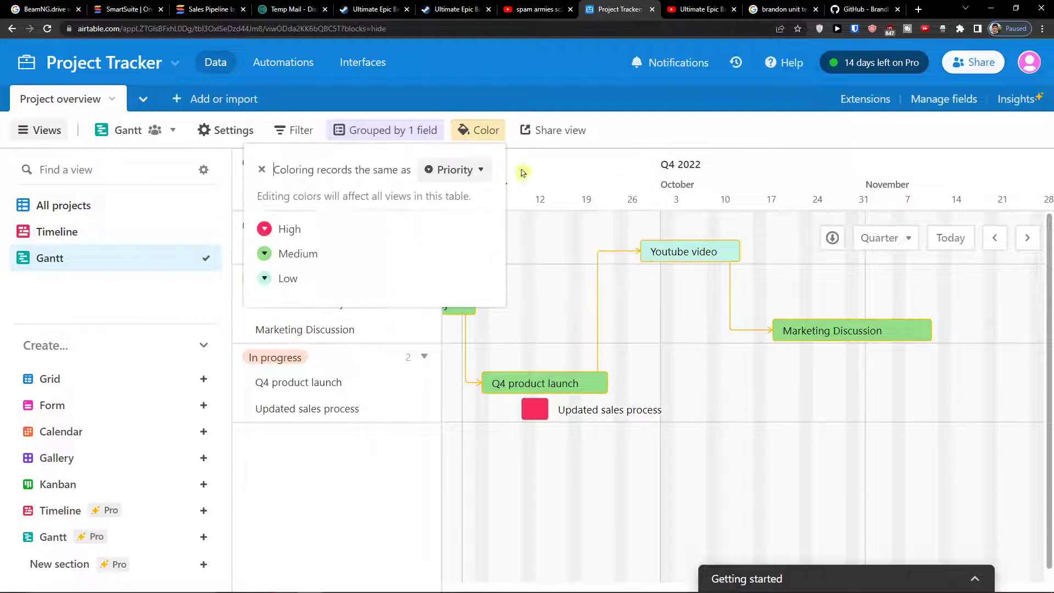
left_click(1013, 383)
scroll(971, 376, "right", 6)
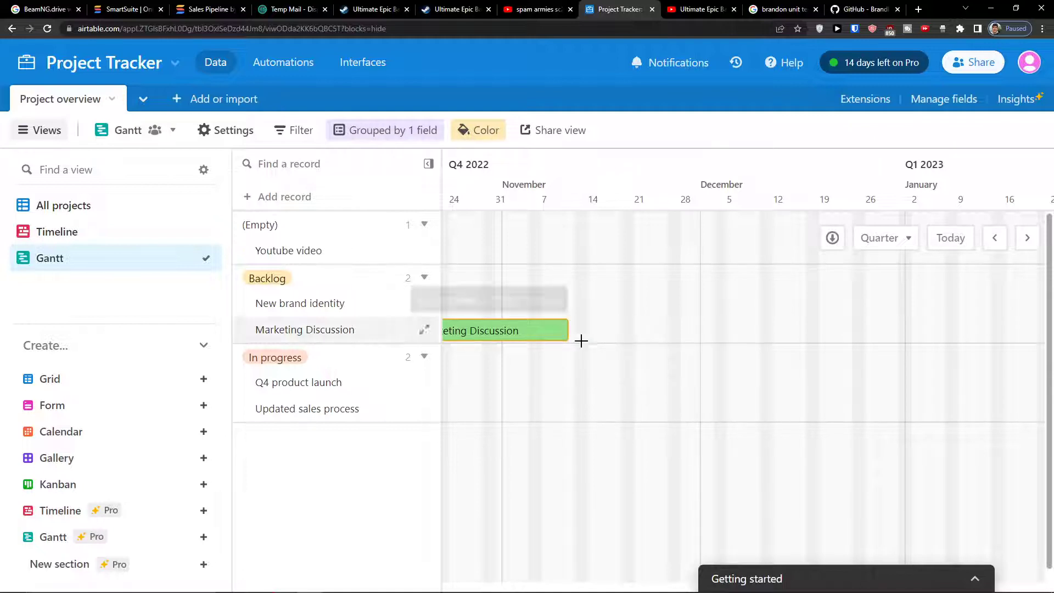
left_click(647, 356)
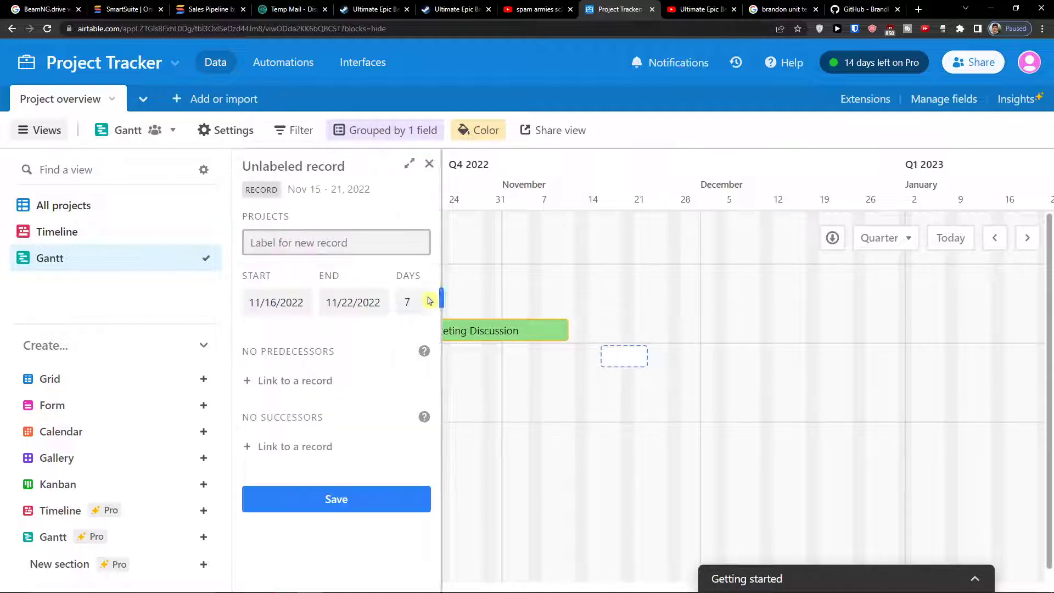
Name the record 'Youtube business video', link Q4 product launch and Updated sales process as predecessors, and save.
type("Youtube business video")
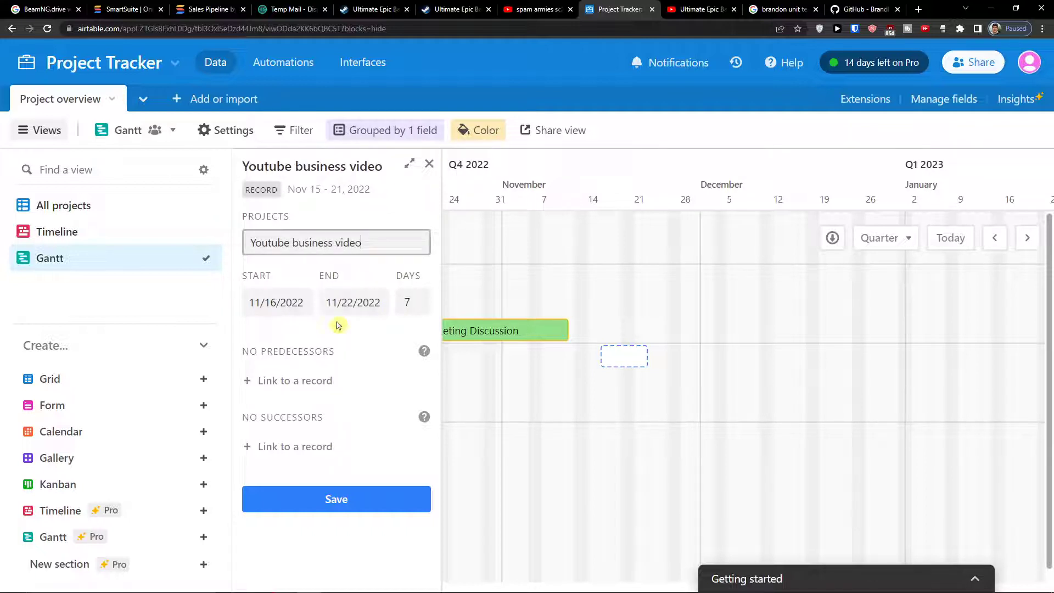
left_click(272, 384)
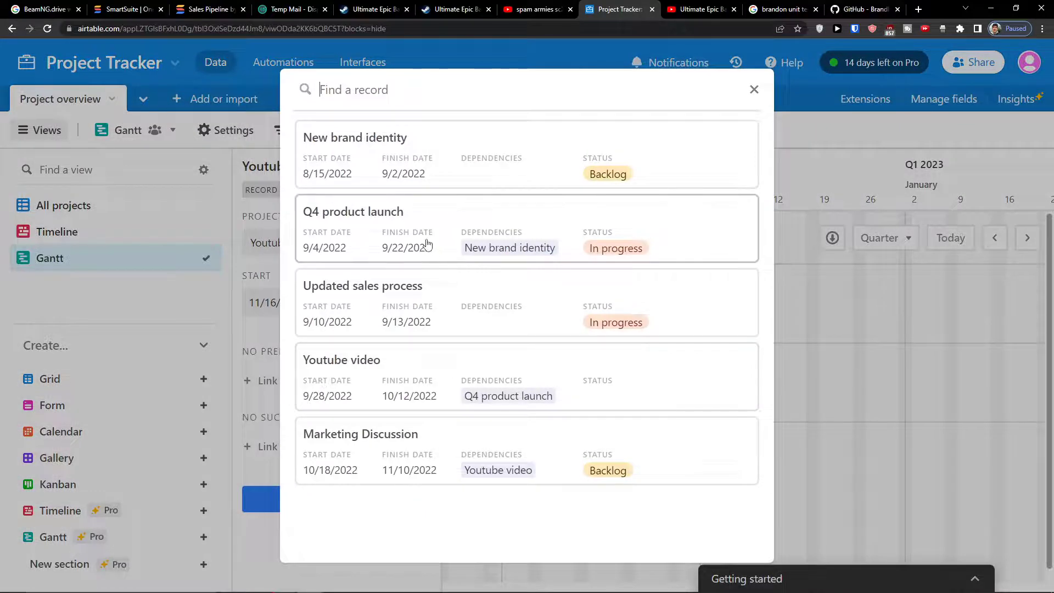
left_click(436, 204)
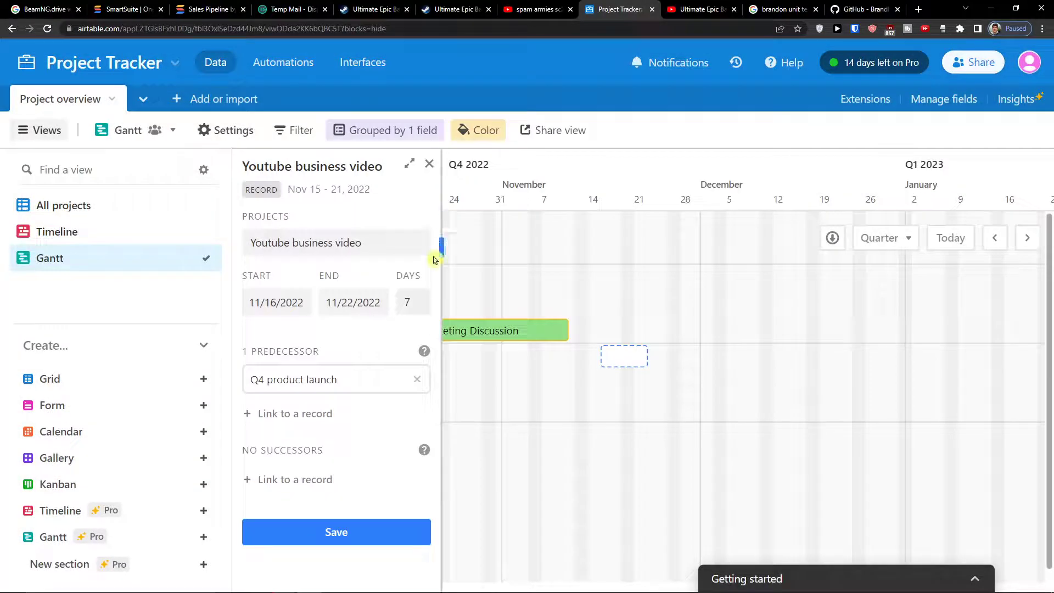
left_click(292, 418)
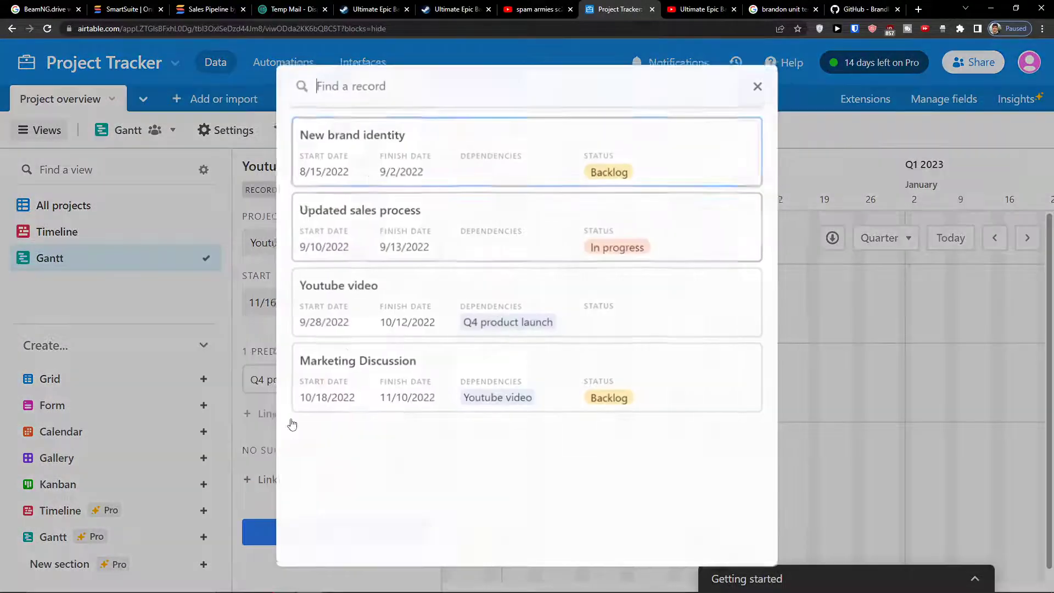
left_click(422, 260)
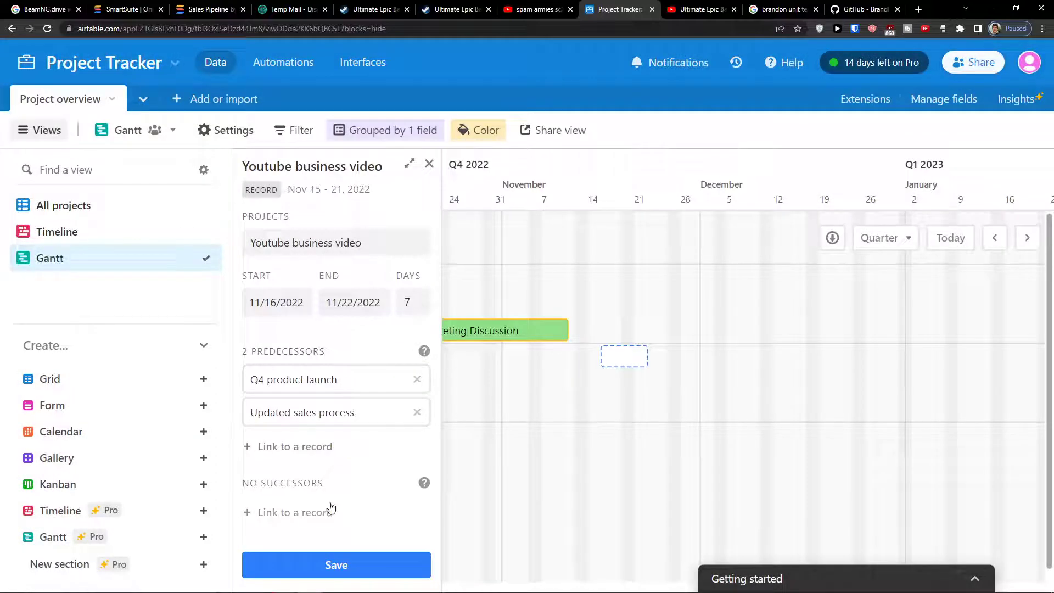
mouse_move(423, 351)
left_click(307, 568)
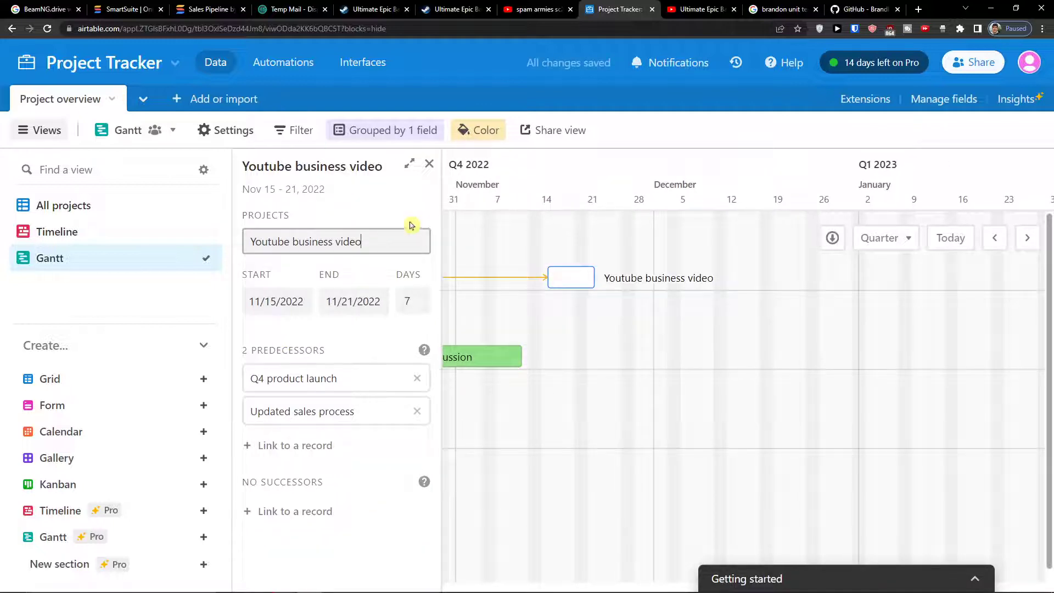
Close the record details and switch the Gantt timeline scale to Year.
left_click(429, 164)
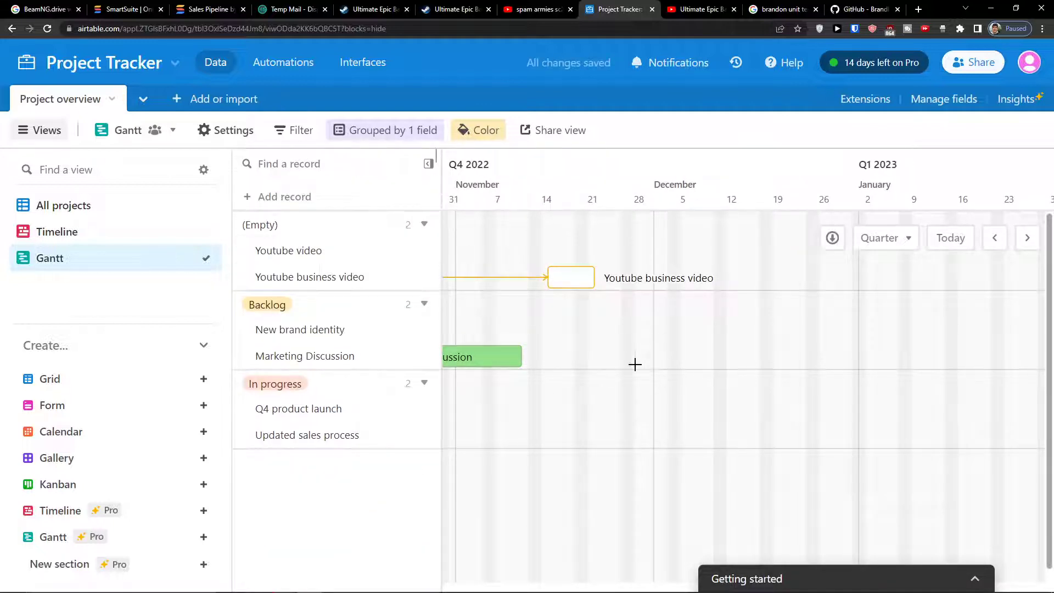
scroll(604, 384, "down", 1)
scroll(571, 414, "up", 1)
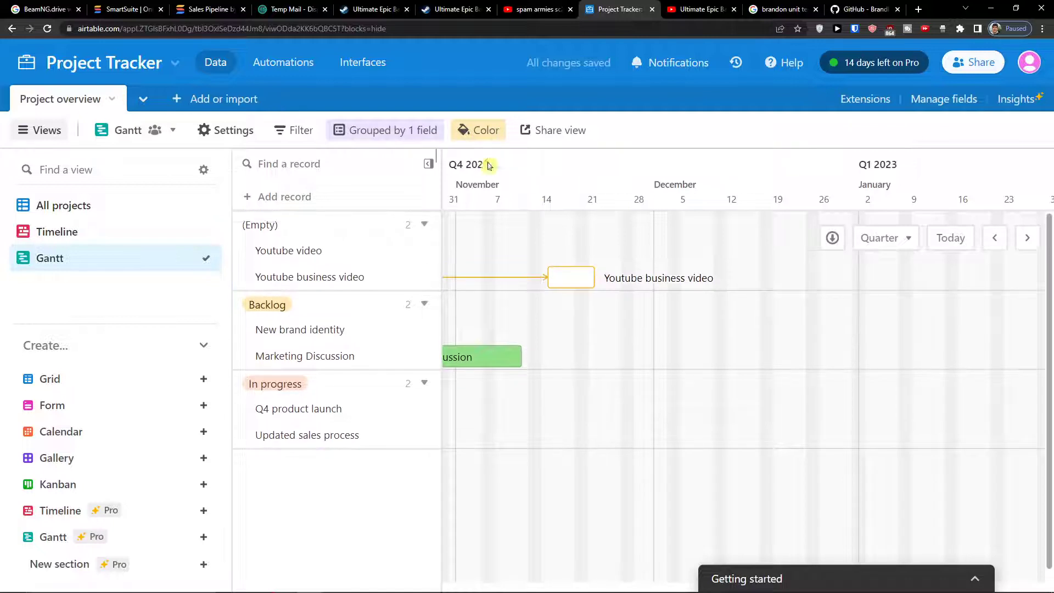
left_click(889, 239)
left_click(887, 323)
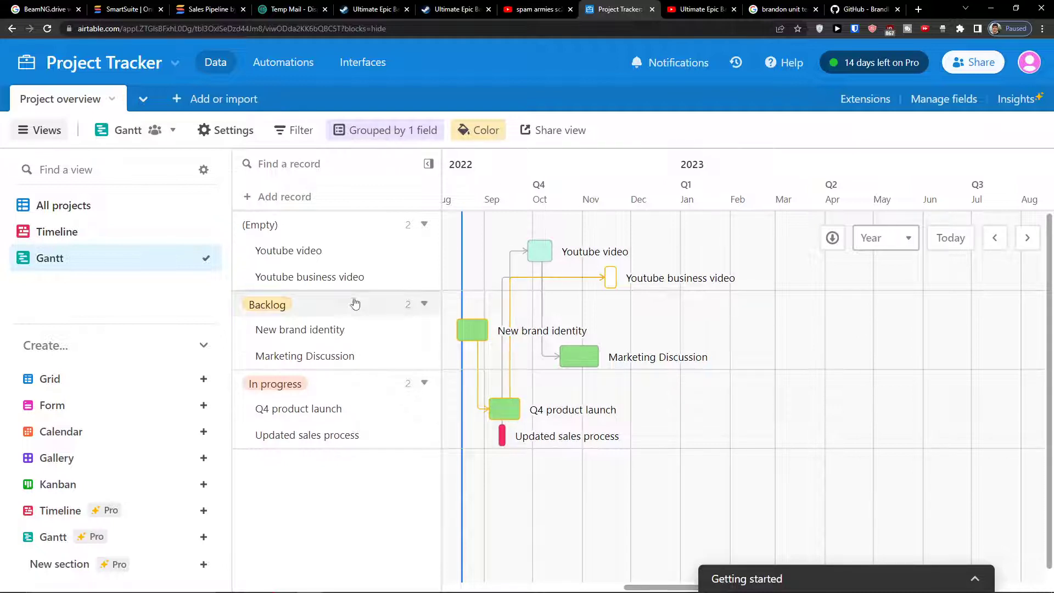
Move the Youtube business video bar to Dec 1–7, 2022.
left_click(426, 132)
left_click(432, 138)
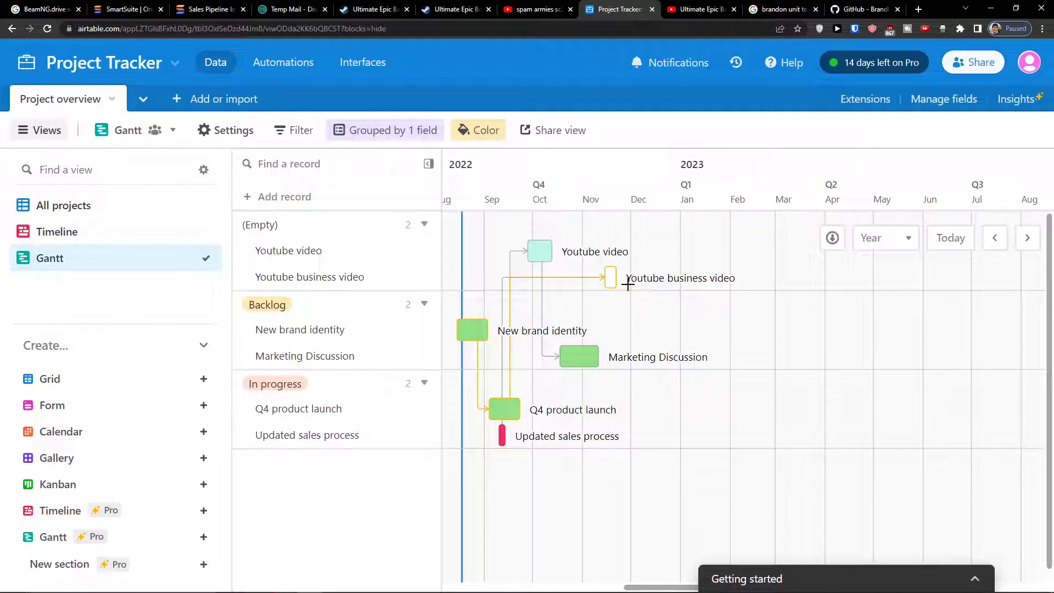
left_click_drag(635, 357, 630, 322)
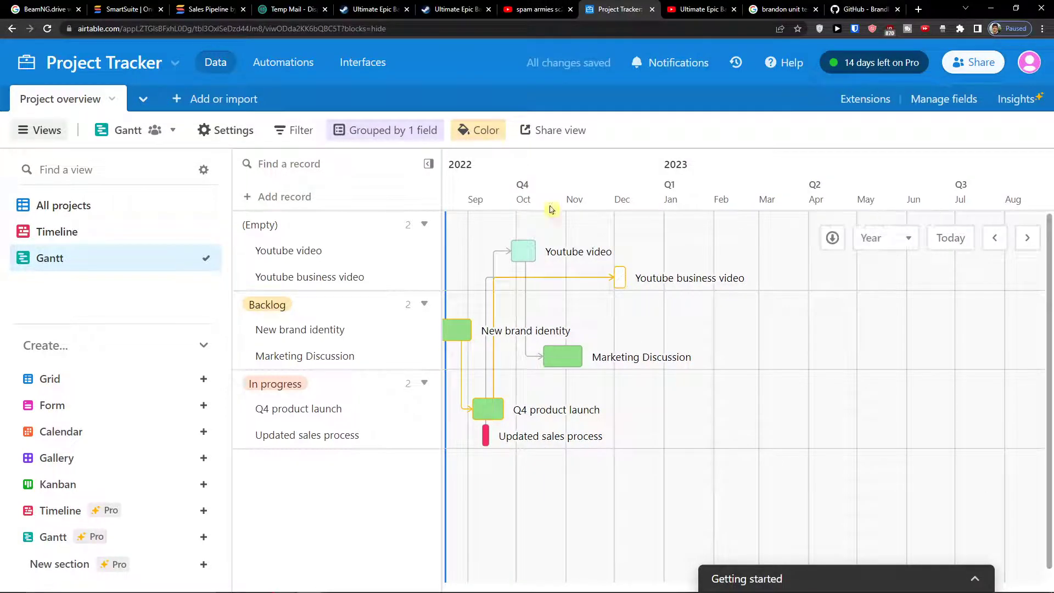
left_click(475, 130)
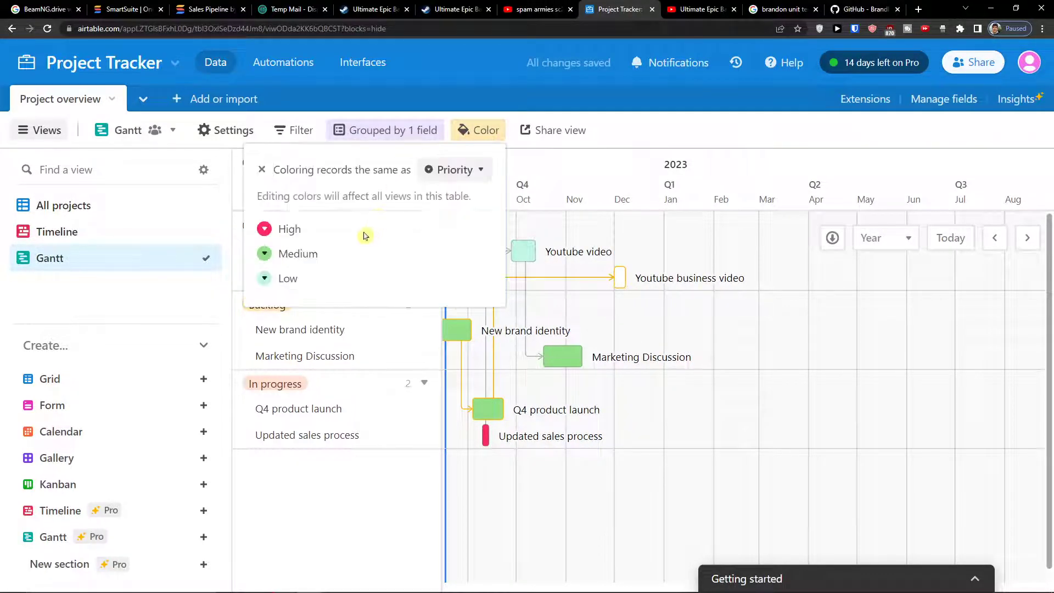
Keep record colouring on Priority and group the Gantt records by Priority.
left_click(445, 170)
left_click(447, 251)
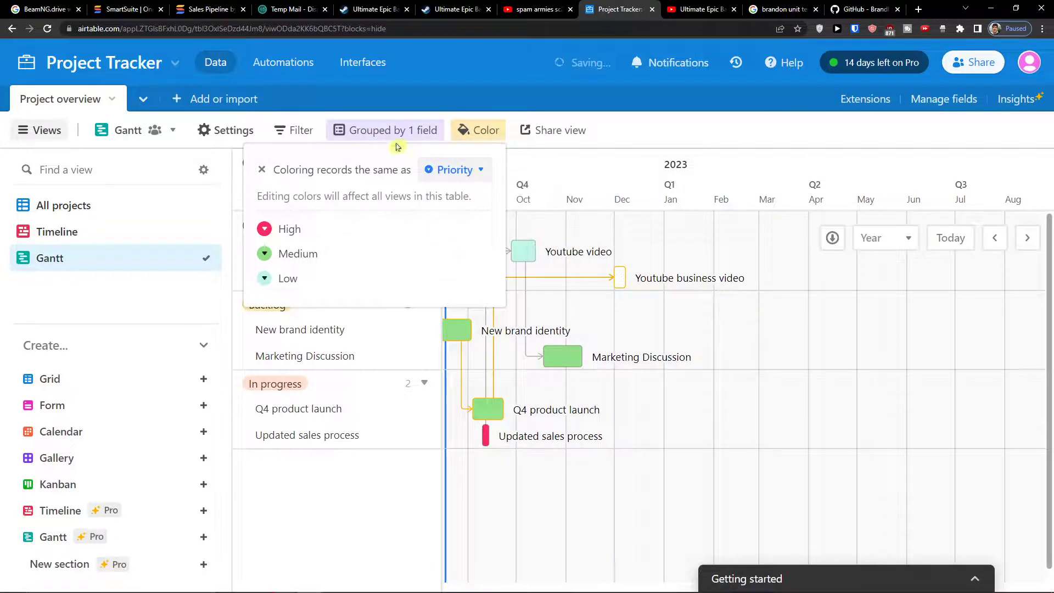
left_click(394, 132)
left_click(403, 202)
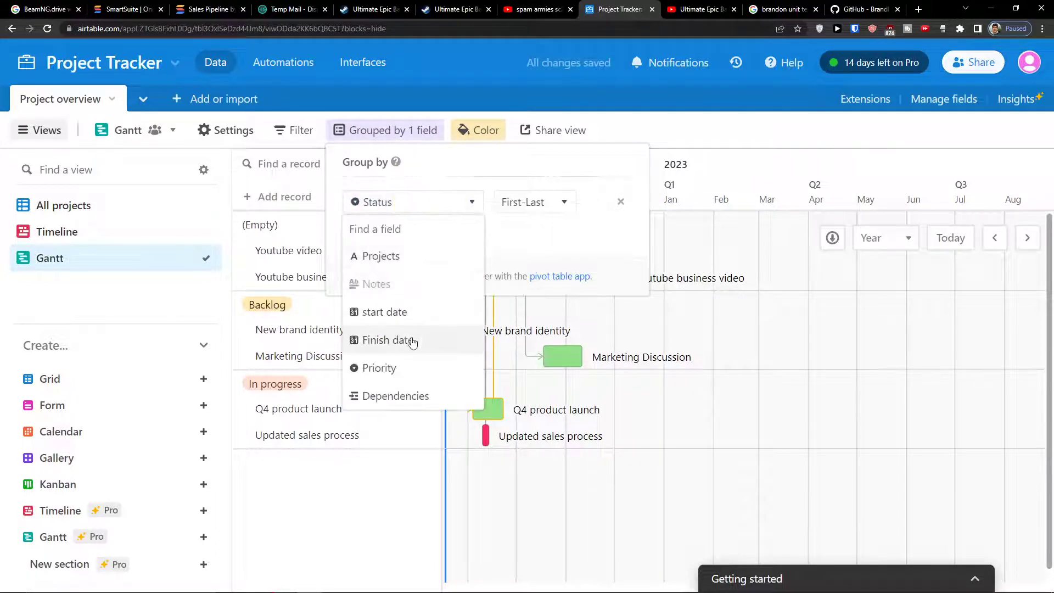
left_click(403, 367)
left_click(362, 494)
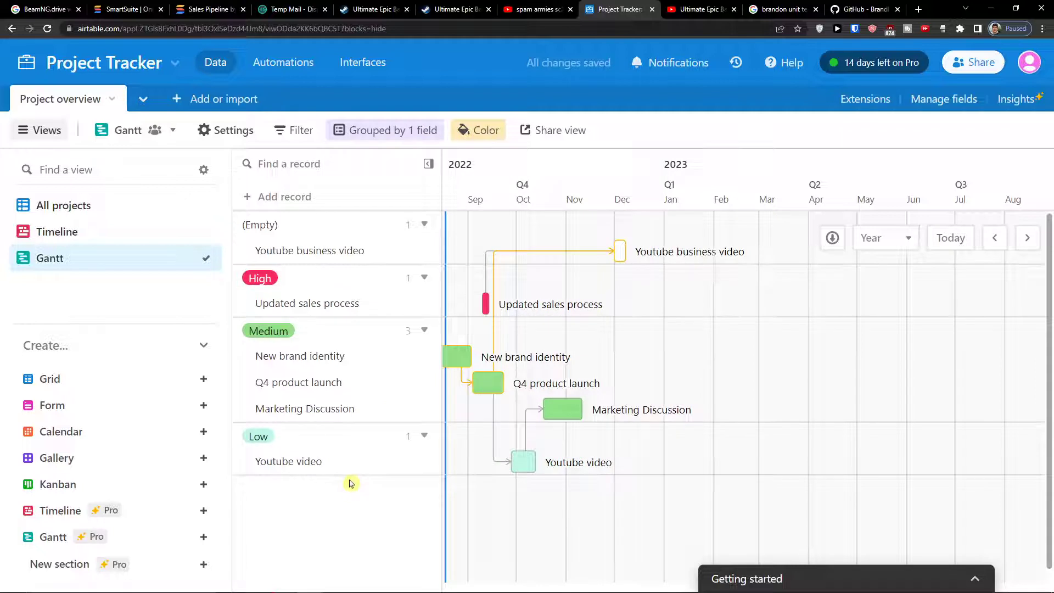
Recheck the group-by field list, then go to the All projects grid view.
left_click(364, 130)
left_click(425, 203)
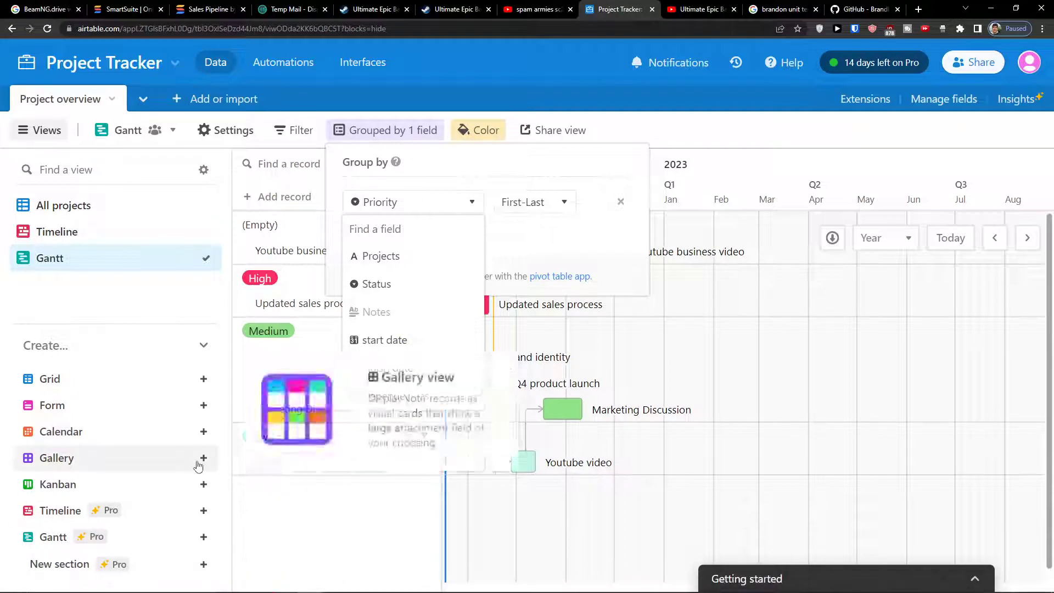
left_click(77, 205)
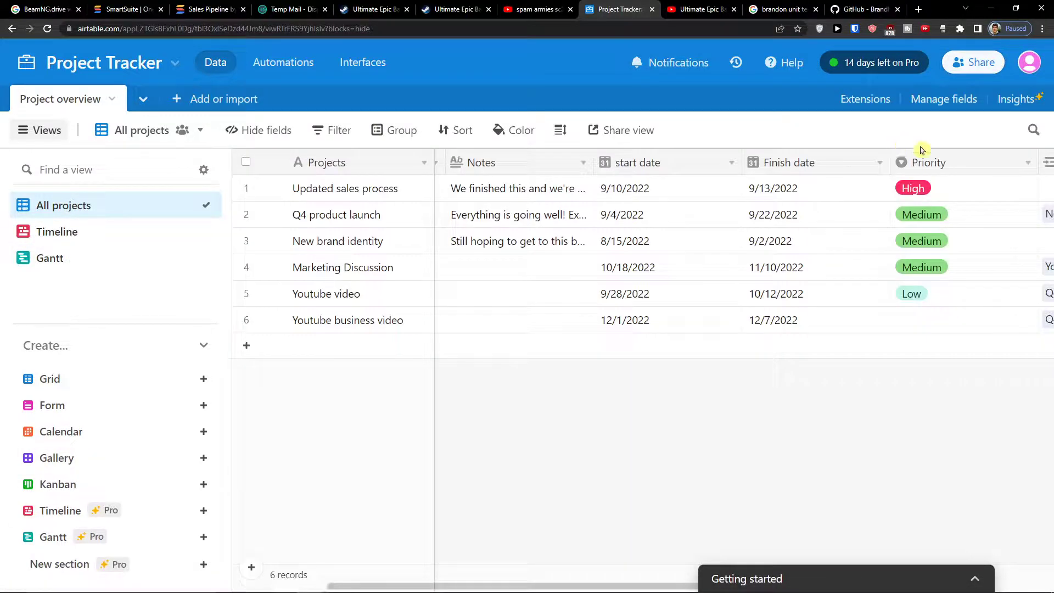
Add a new field next to the Dependencies column and make it a Lookup.
left_click_drag(499, 585, 659, 523)
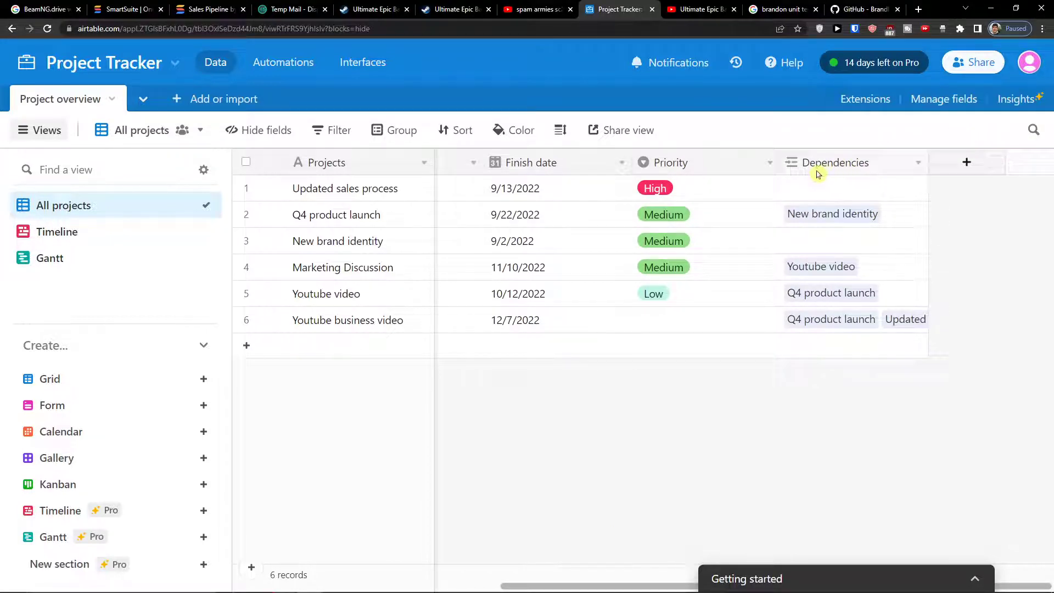
left_click(796, 168)
left_click(966, 162)
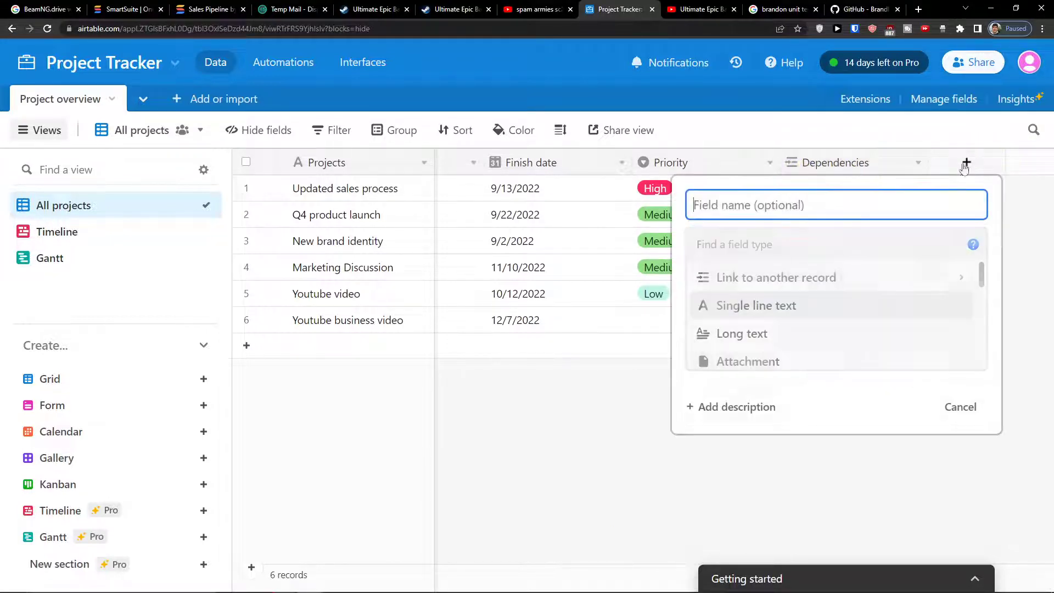
scroll(828, 291, "down", 5)
scroll(834, 299, "down", 5)
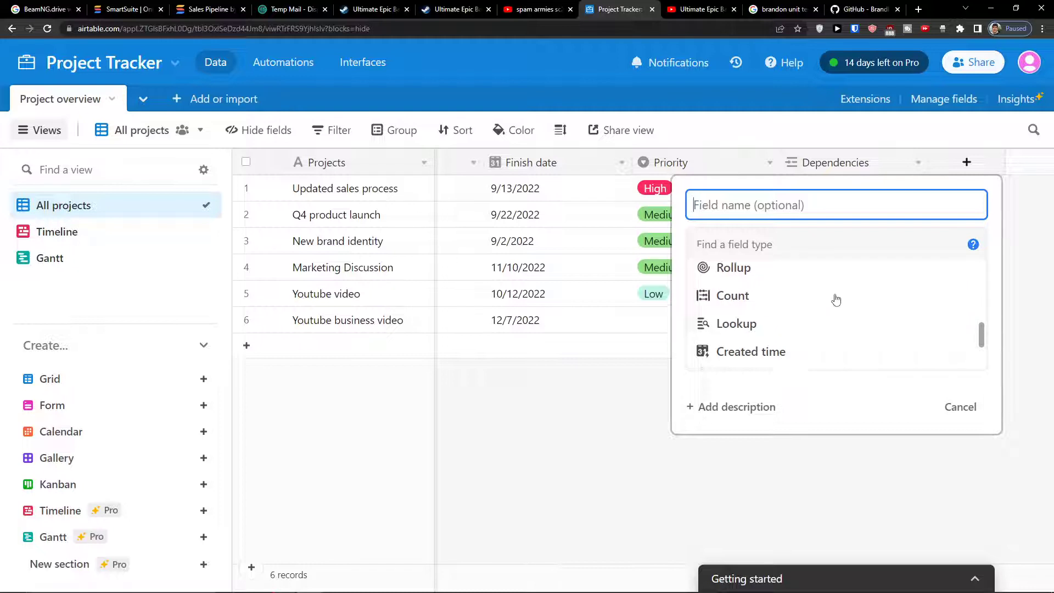
scroll(833, 305, "up", 5)
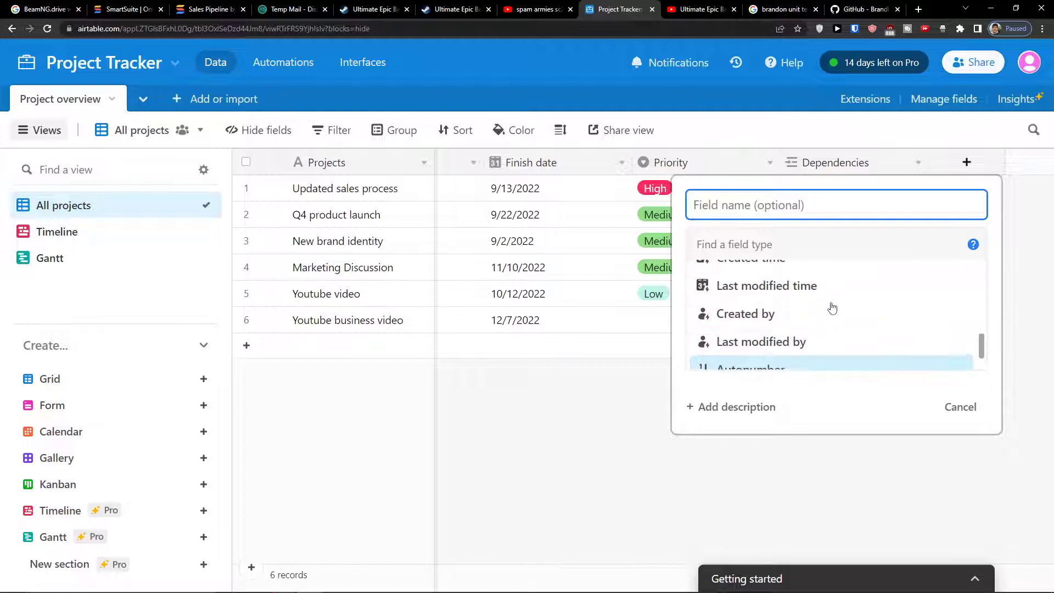
scroll(816, 327, "down", 3)
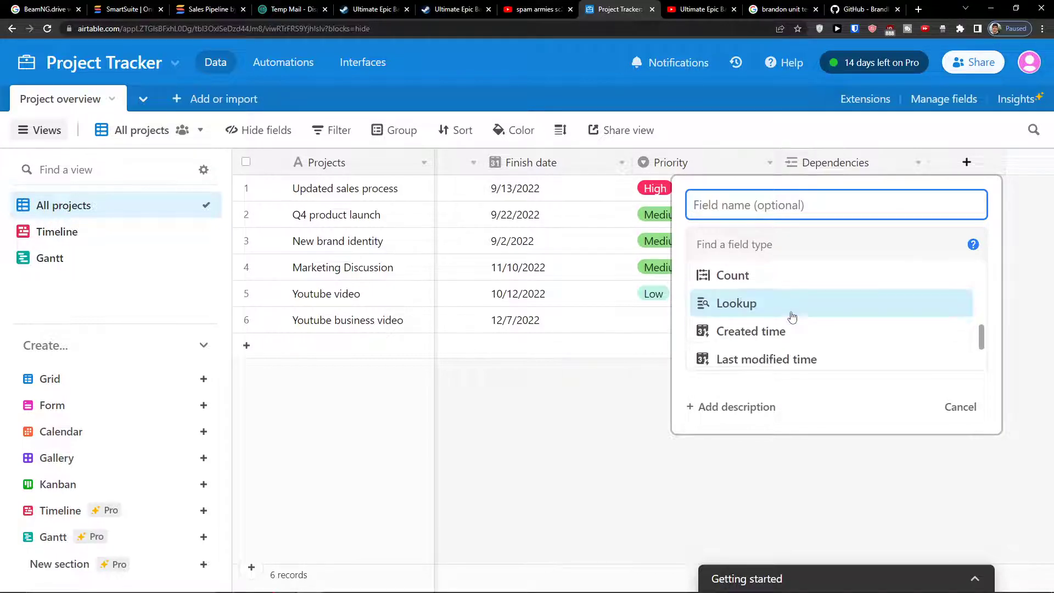
left_click(791, 315)
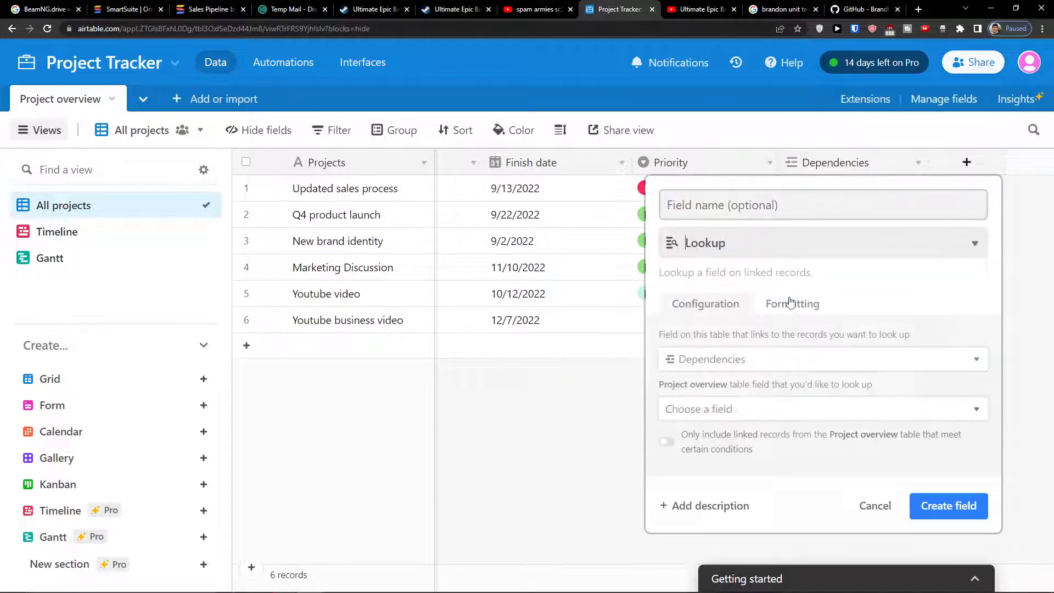
Set the lookup to show Status through Dependencies and create the field.
left_click(726, 360)
left_click(709, 411)
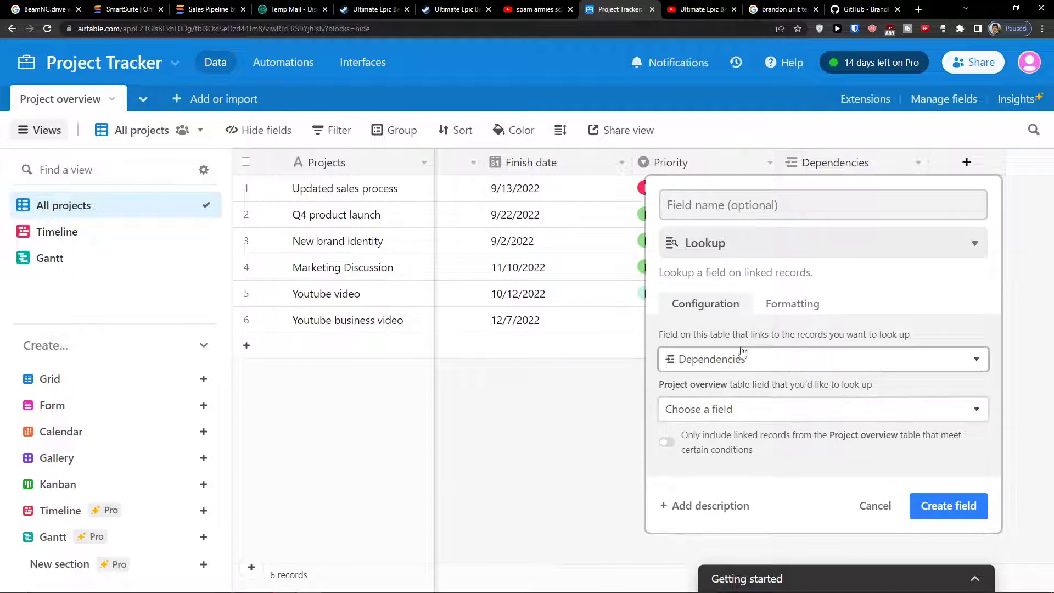
left_click(718, 409)
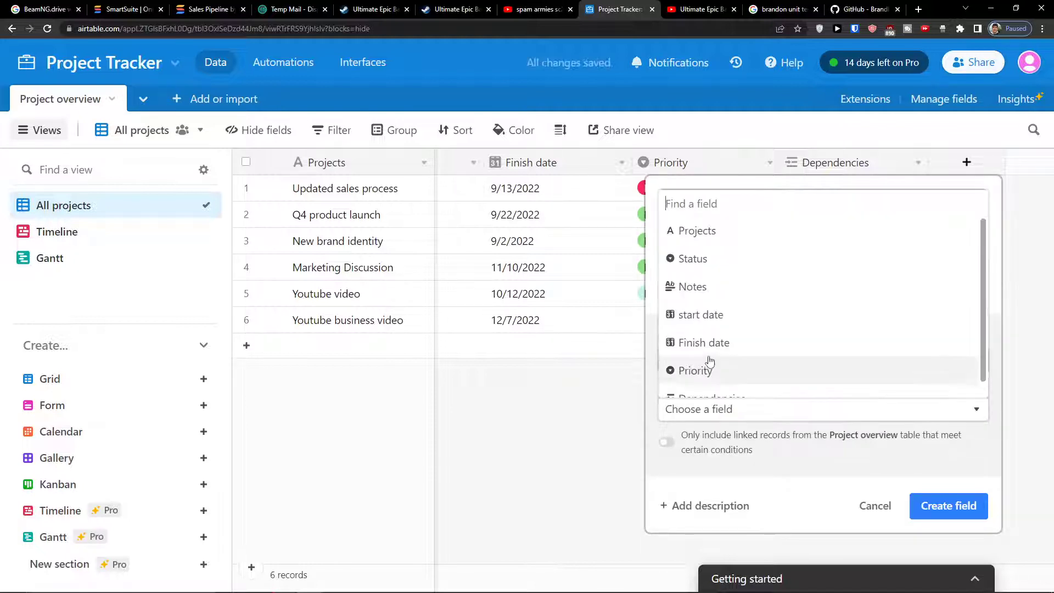
left_click(777, 266)
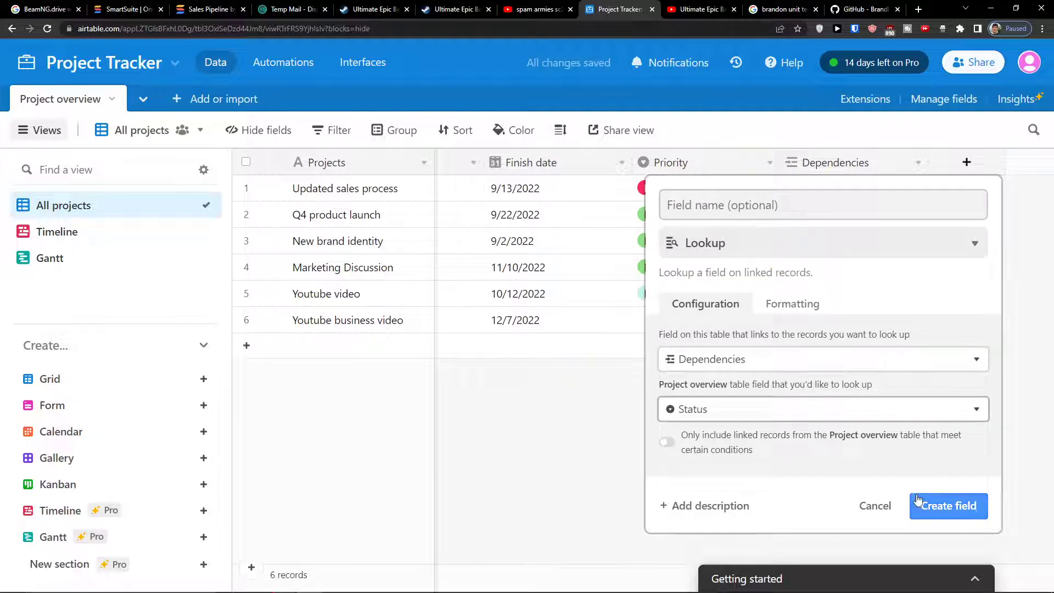
left_click(938, 503)
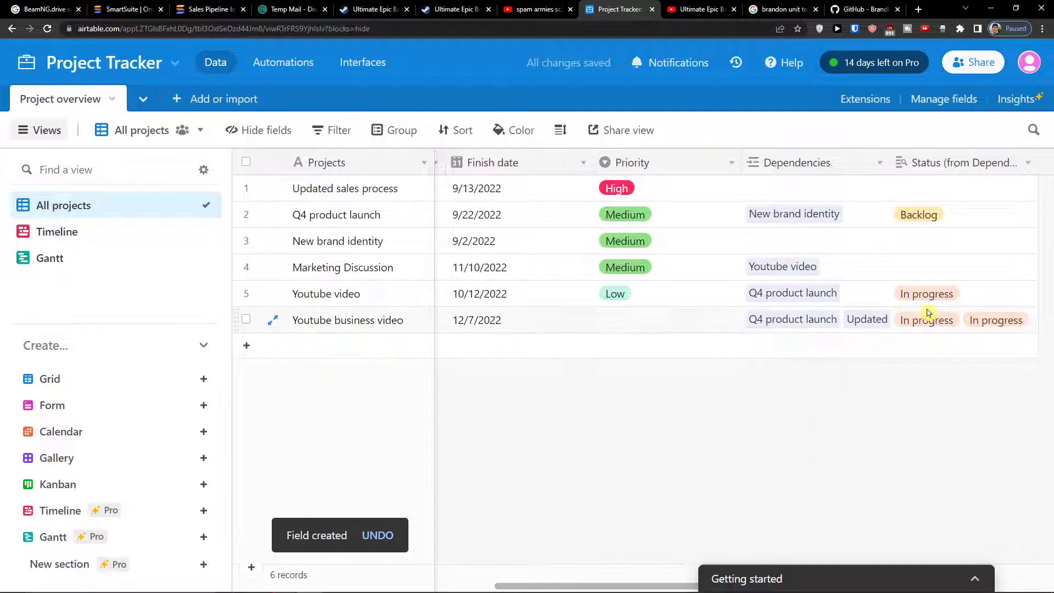
Delete the Status (from Dependencies) lookup column.
left_click(1027, 174)
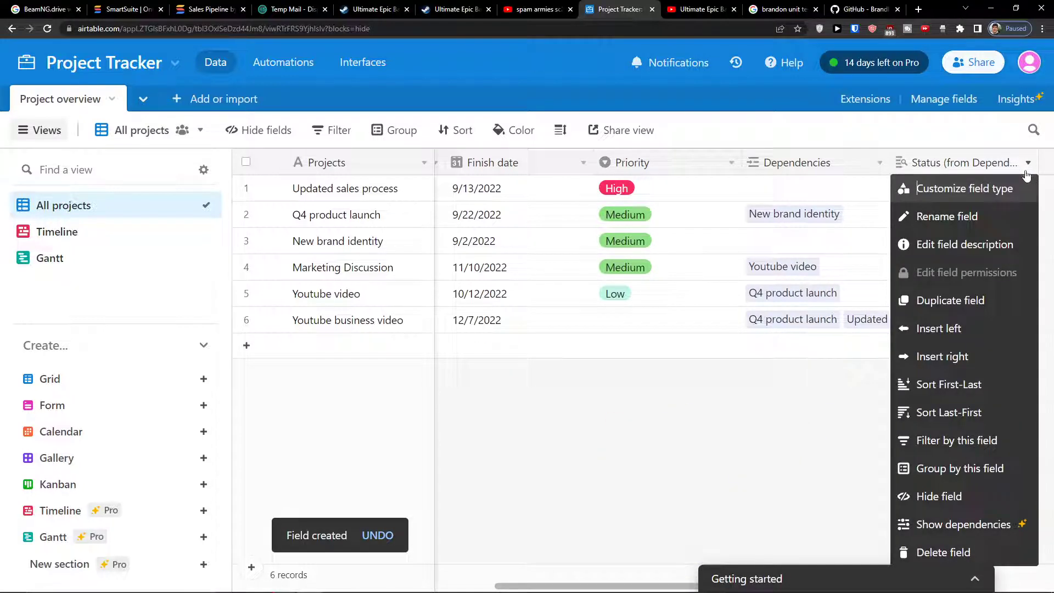
left_click(927, 550)
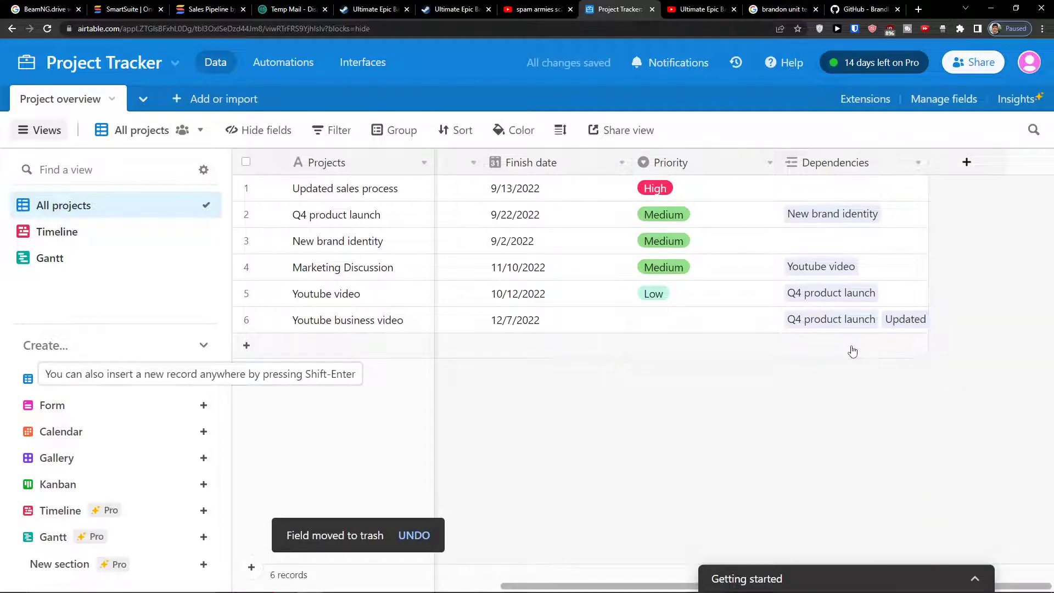
left_click(148, 387)
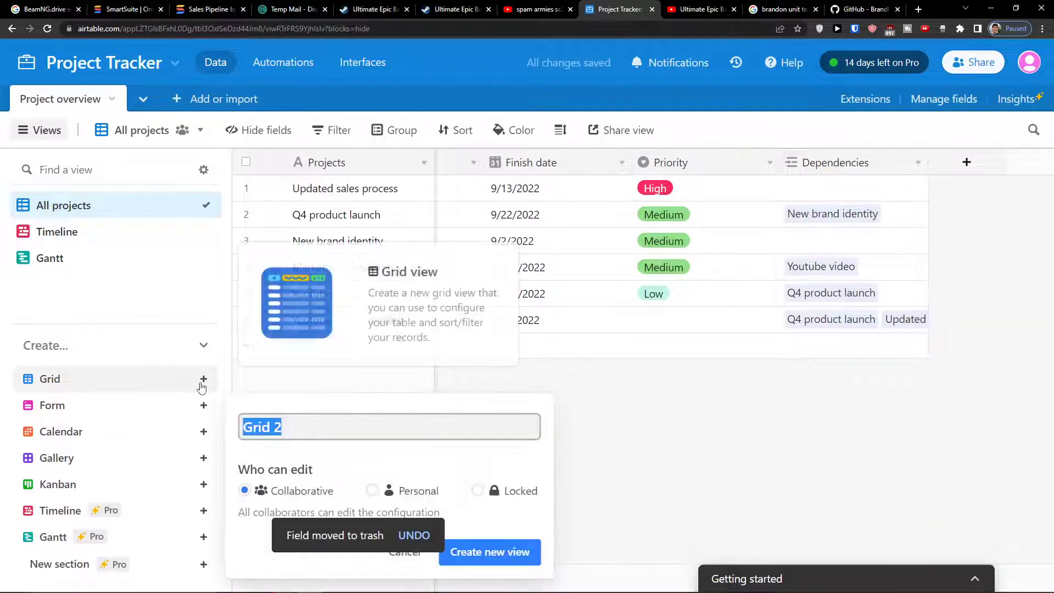
Create a new Grid 2 view alongside the All projects view.
left_click(459, 551)
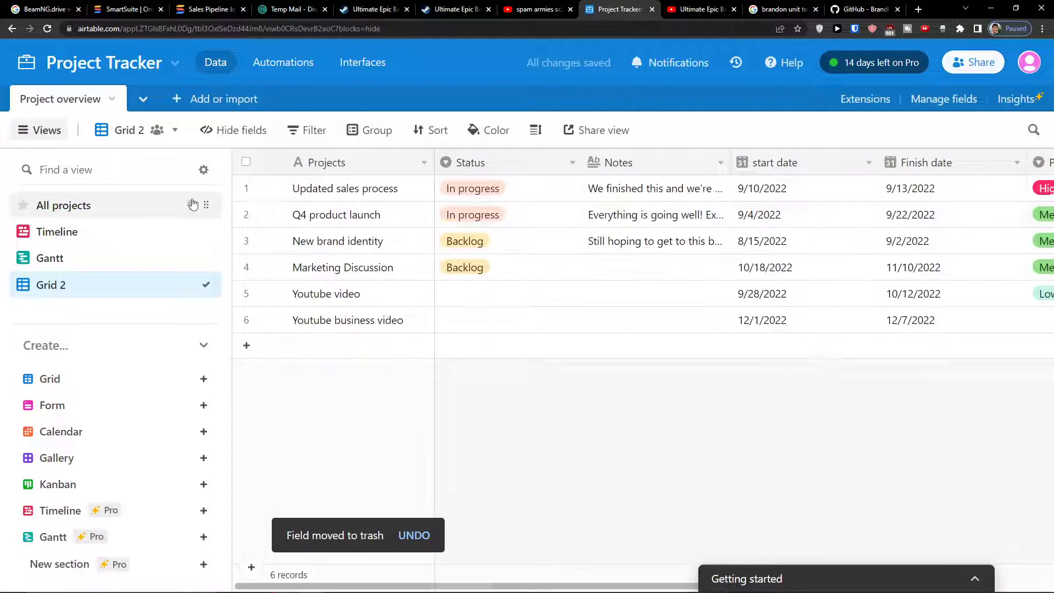
left_click(159, 204)
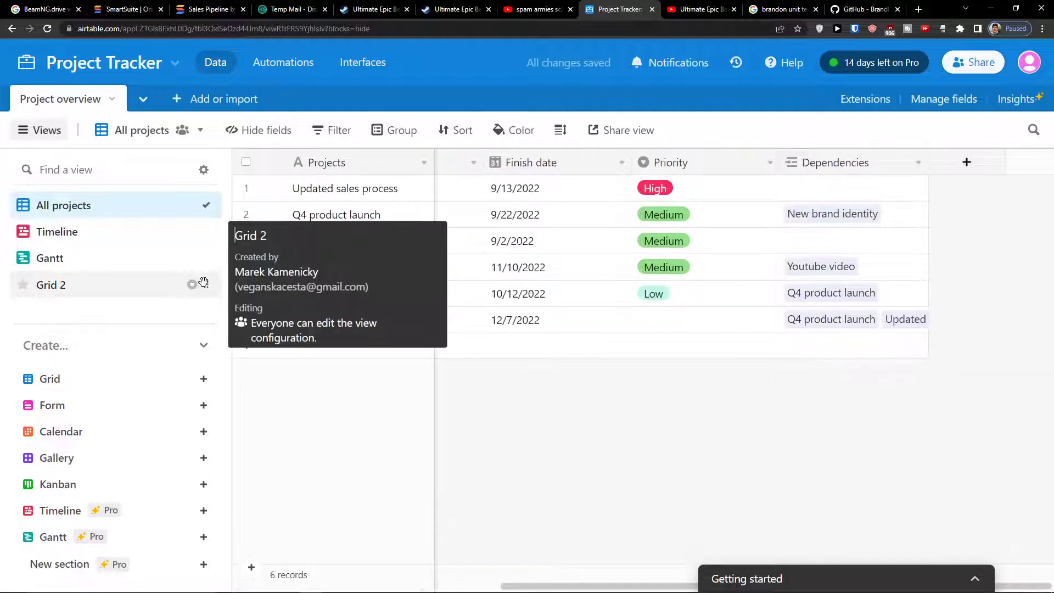
left_click(200, 283)
Delete the Grid 2 view and add a new empty table, Table 2.
right_click(194, 284)
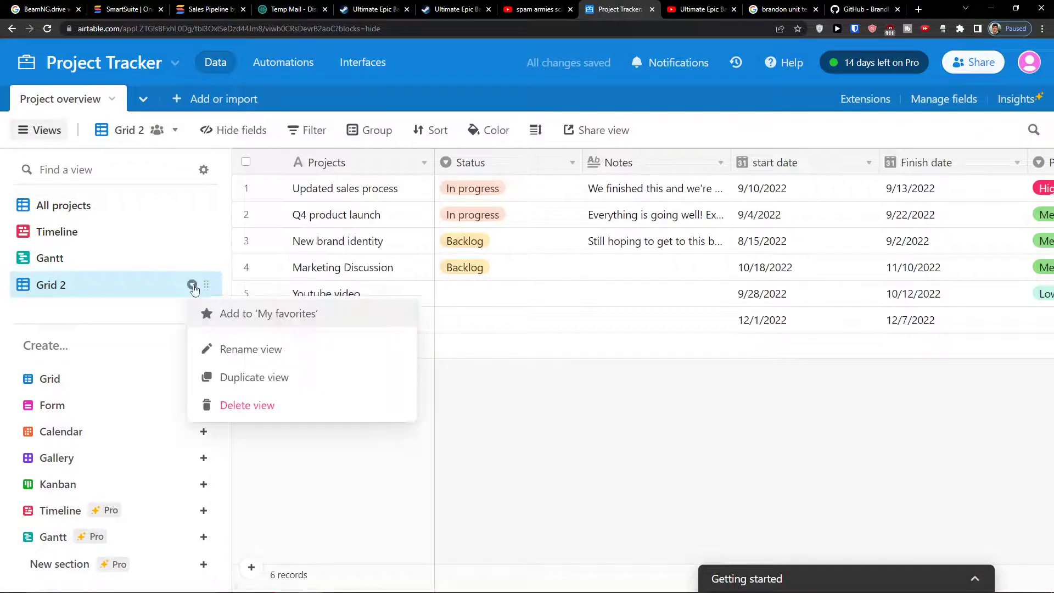
left_click(253, 405)
left_click(214, 99)
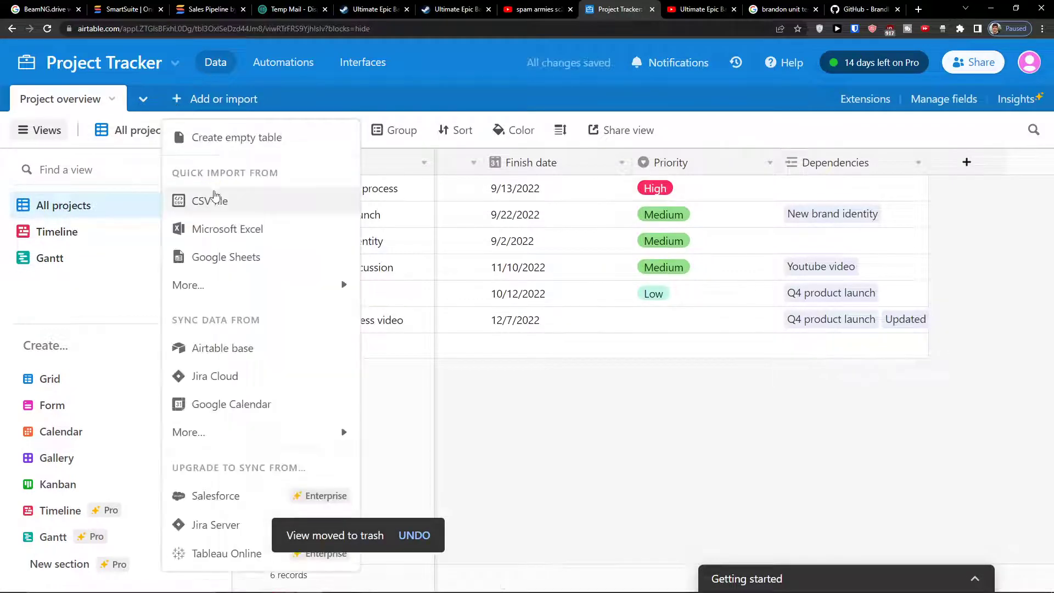
left_click(231, 137)
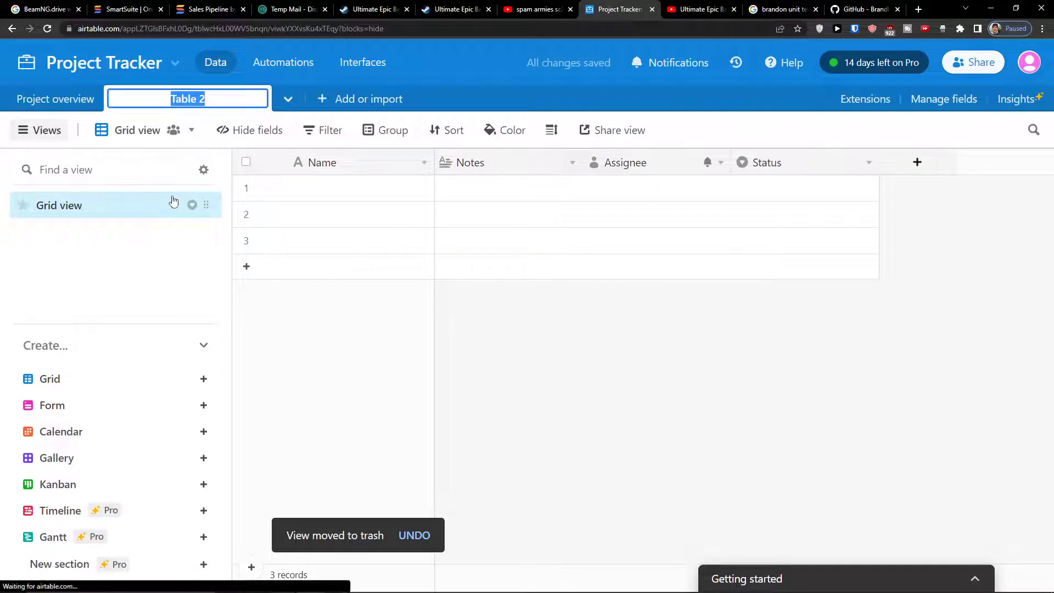